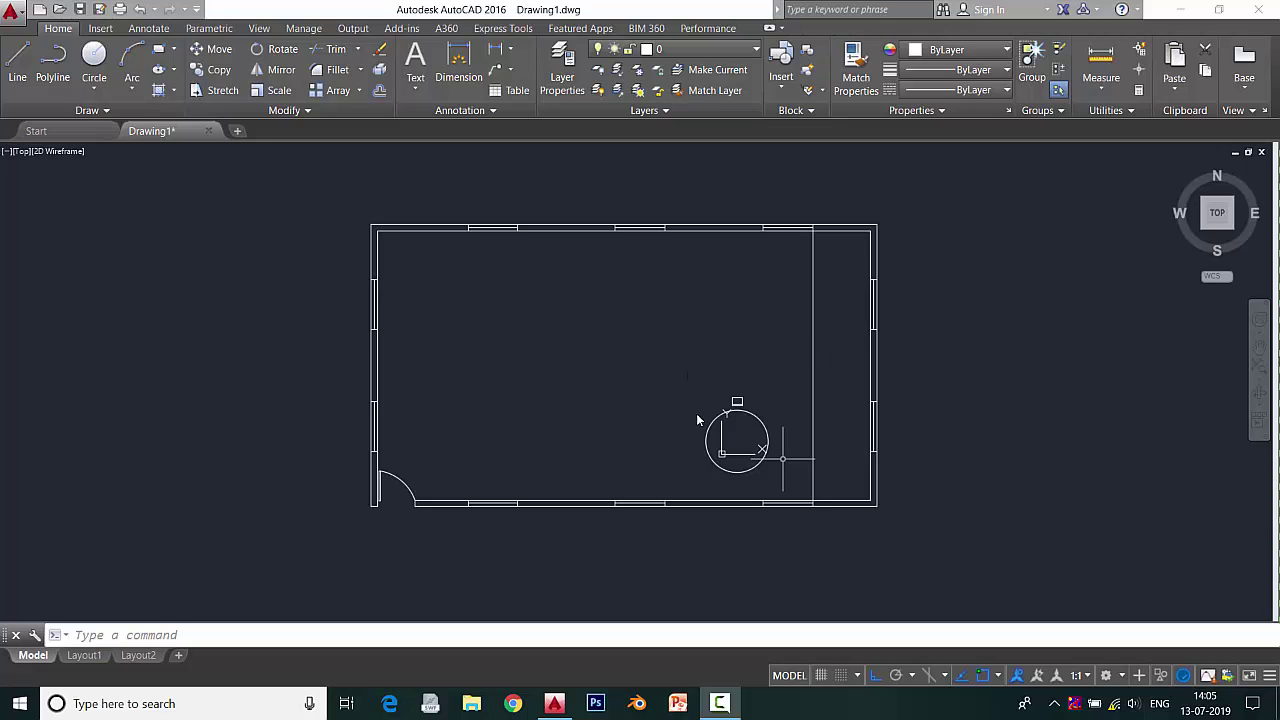
Inspect the round table and the single chair above it within the hall floor plan
scroll(746, 340, "up", 2)
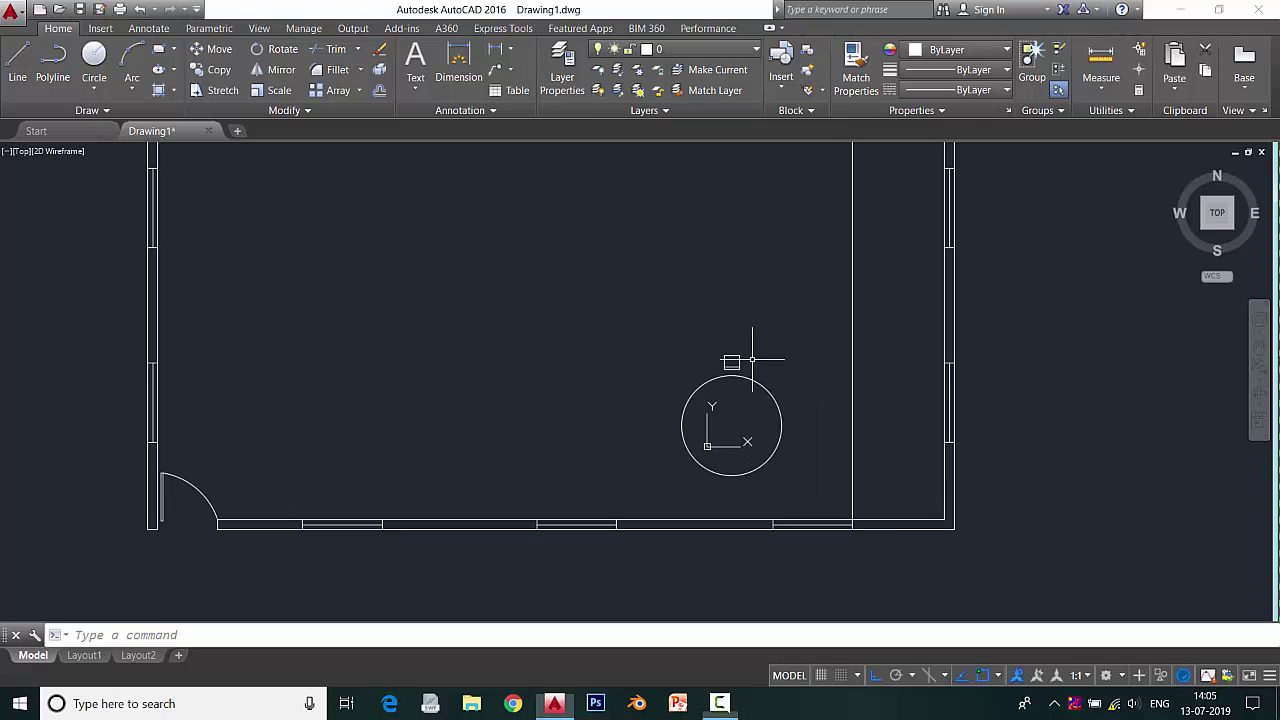
scroll(749, 386, "down", 3)
scroll(738, 397, "up", 2)
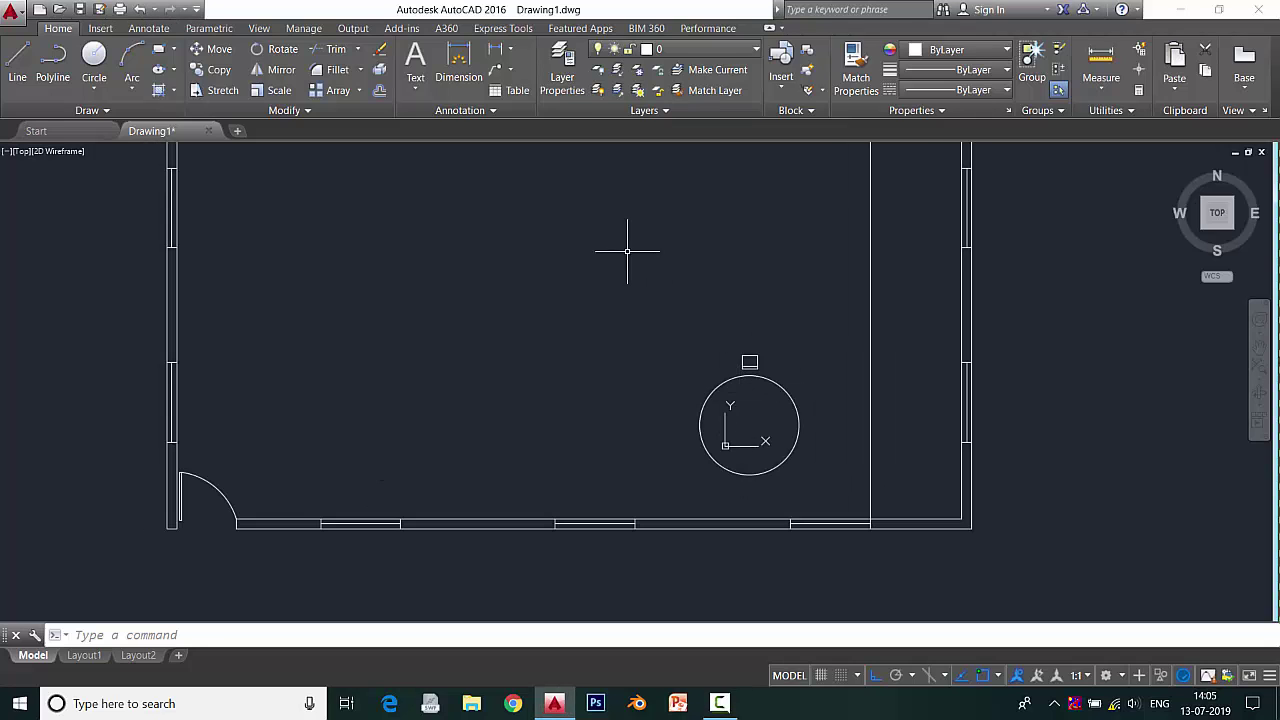
middle_click_drag(629, 251, 650, 340)
middle_click_drag(728, 414, 734, 406)
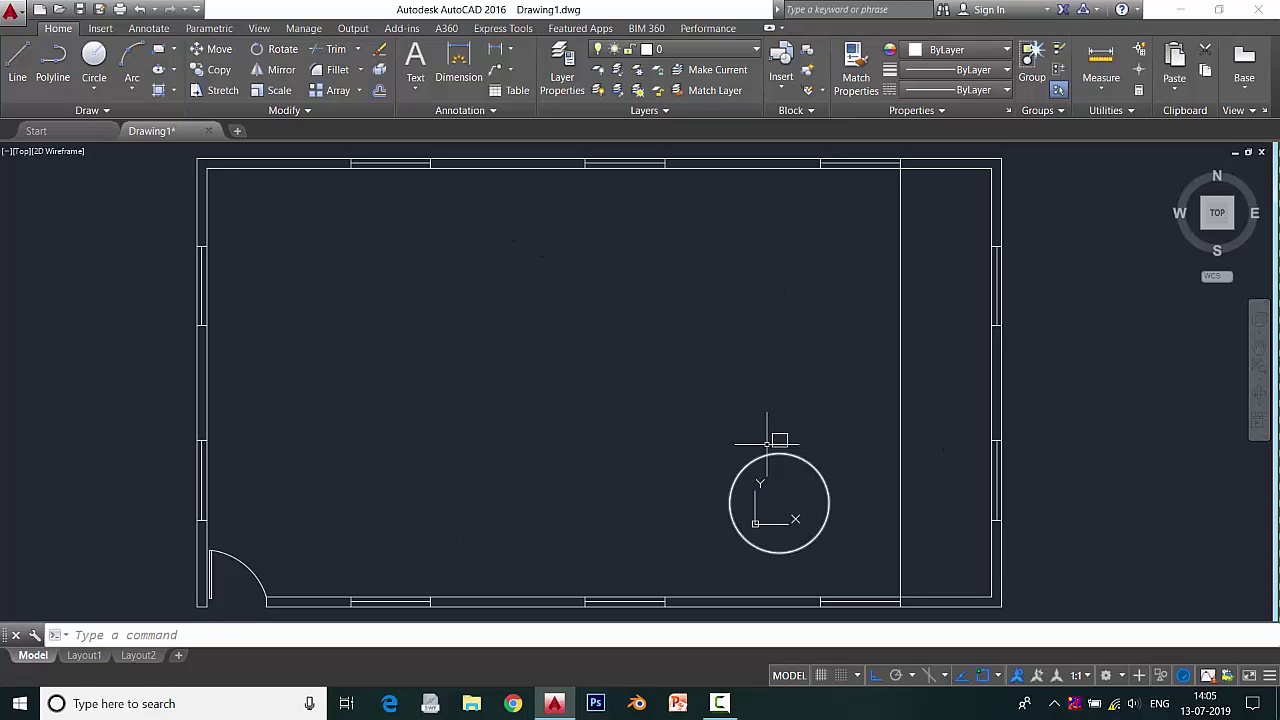
middle_click_drag(795, 519, 745, 335)
scroll(740, 335, "up", 4)
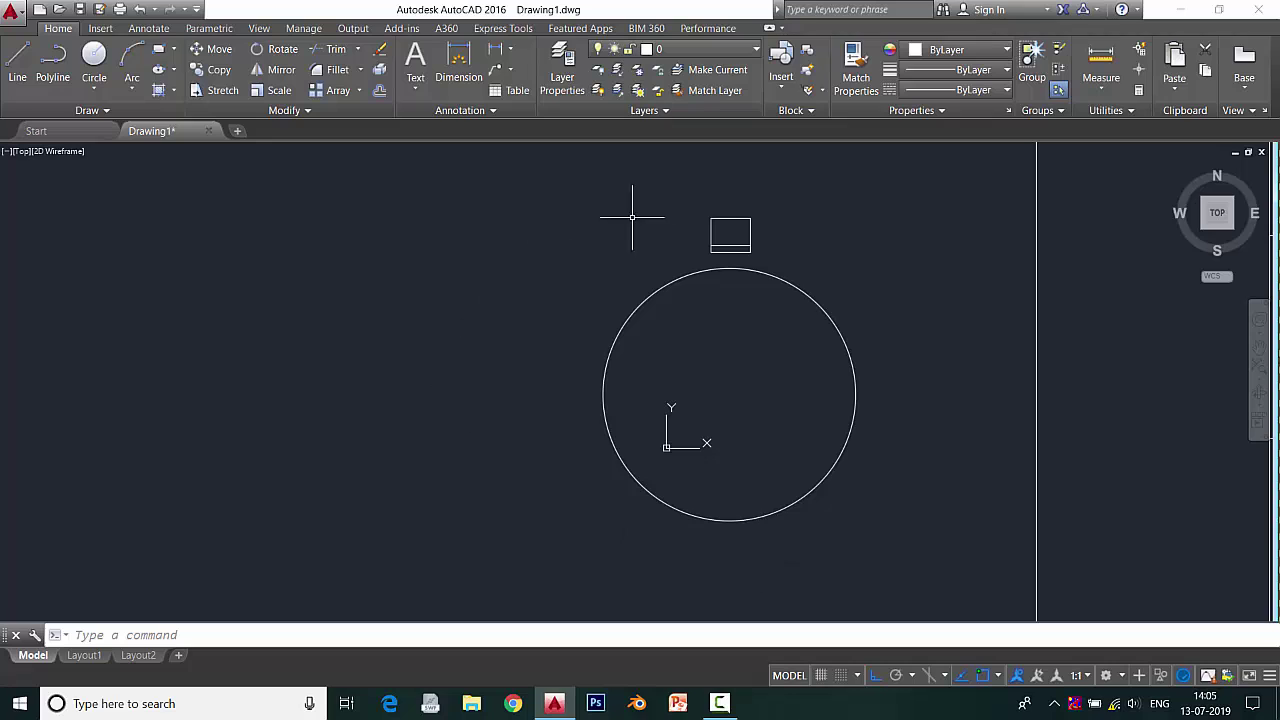
left_click(743, 224)
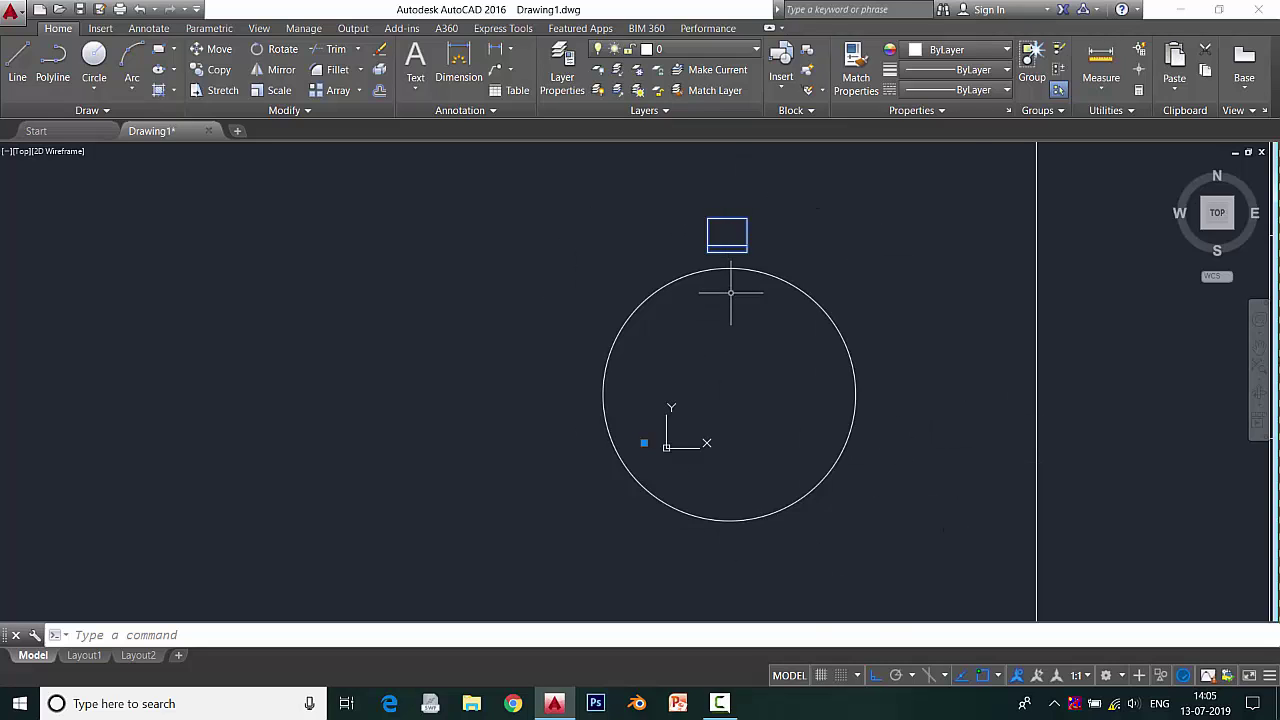
scroll(770, 429, "down", 5)
scroll(774, 436, "up", 5)
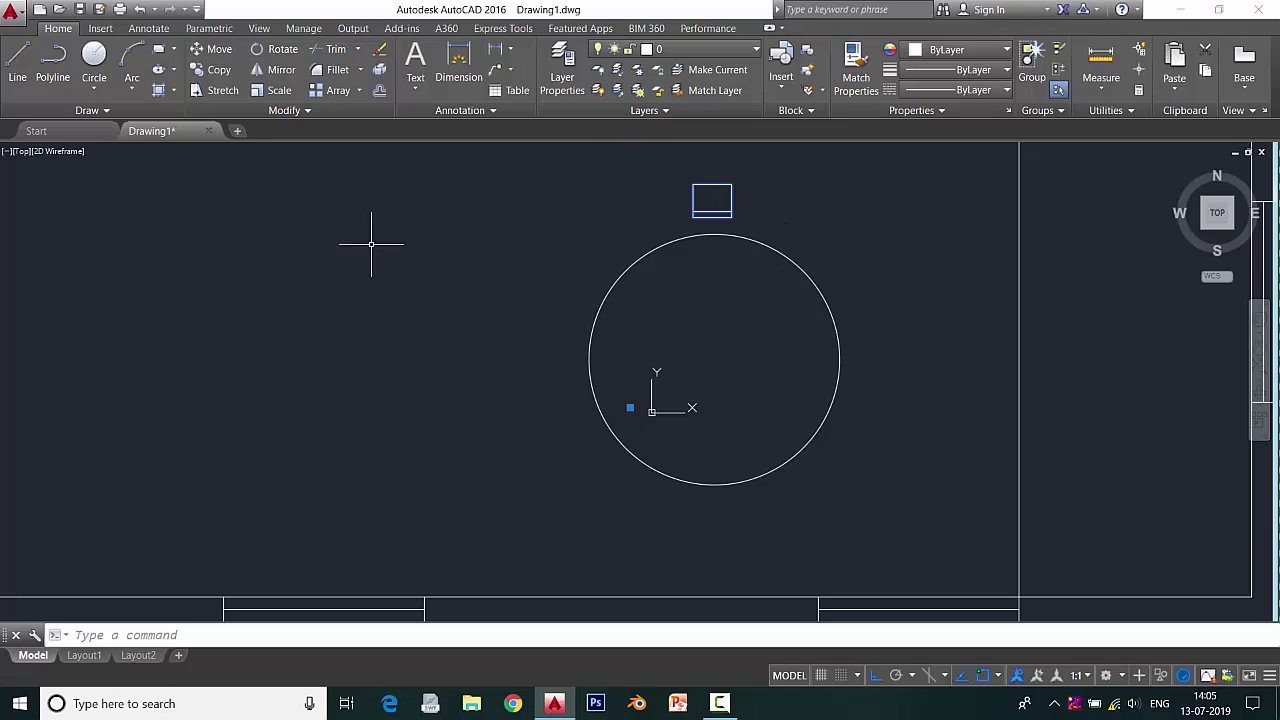
scroll(762, 508, "down", 5)
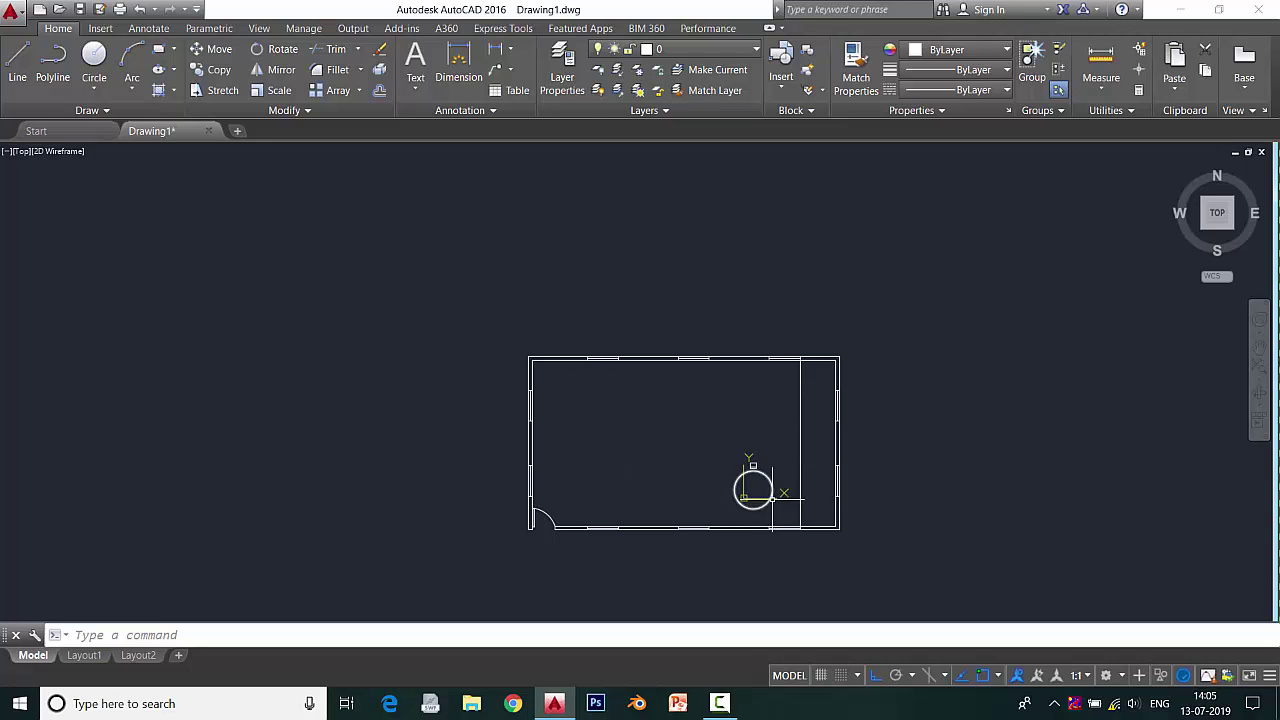
scroll(772, 497, "up", 8)
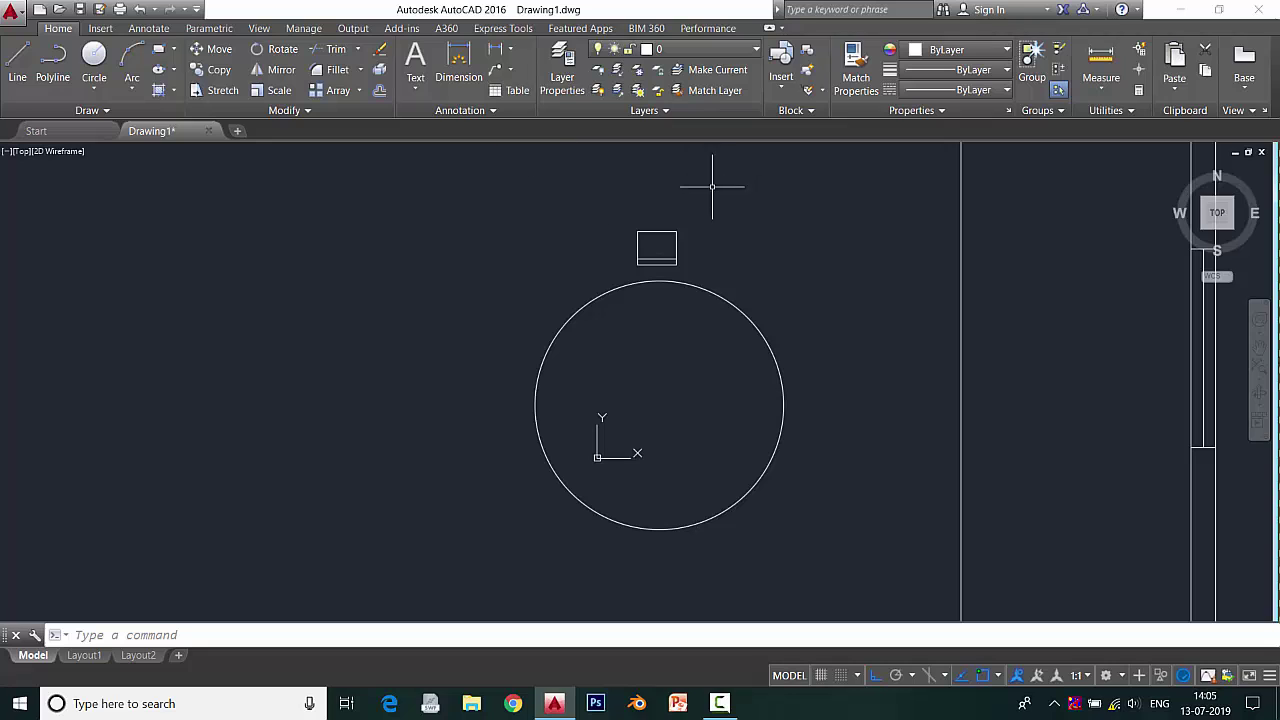
Offset the round table's circle outward by a distance of 4
left_click(727, 301)
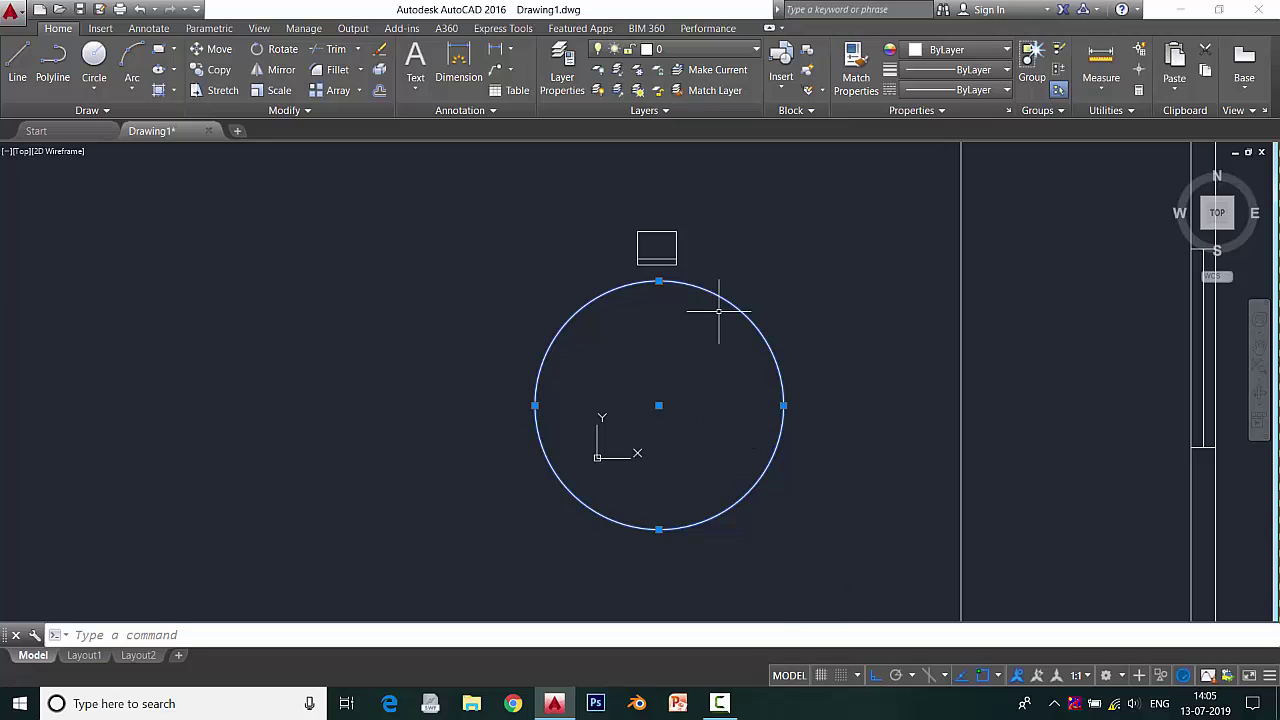
left_click(380, 96)
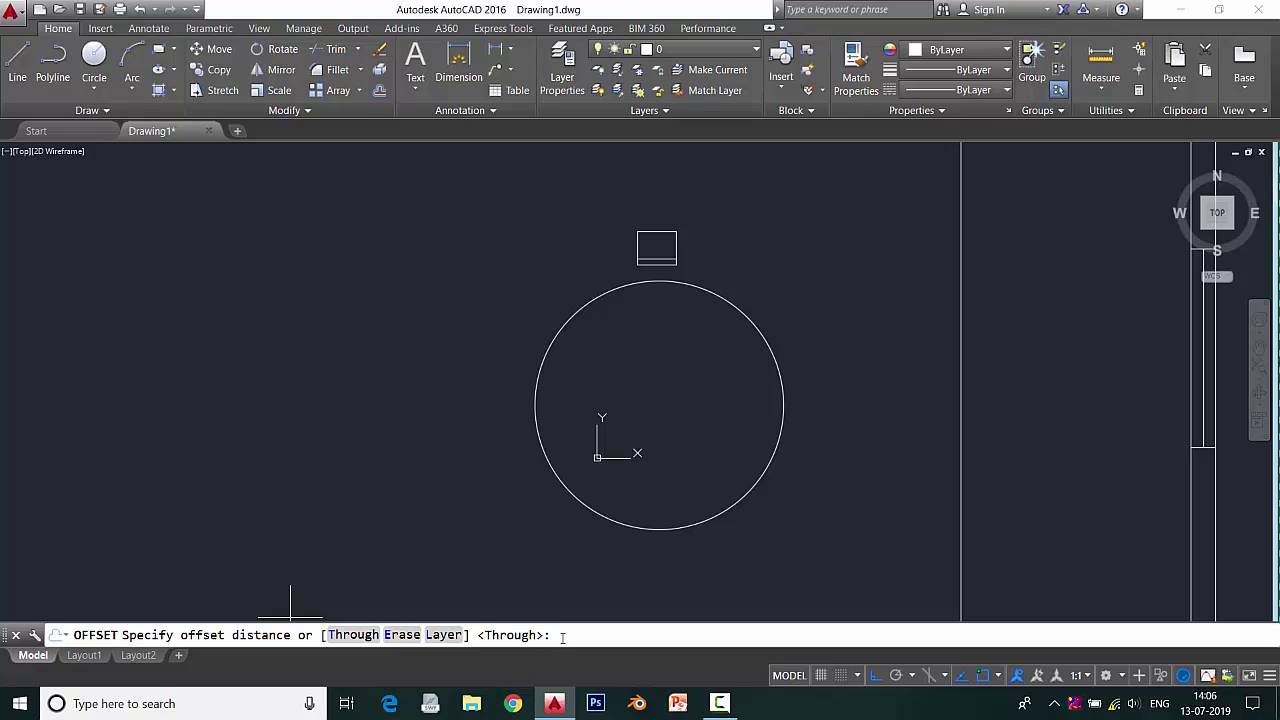
type("4")
key("Return")
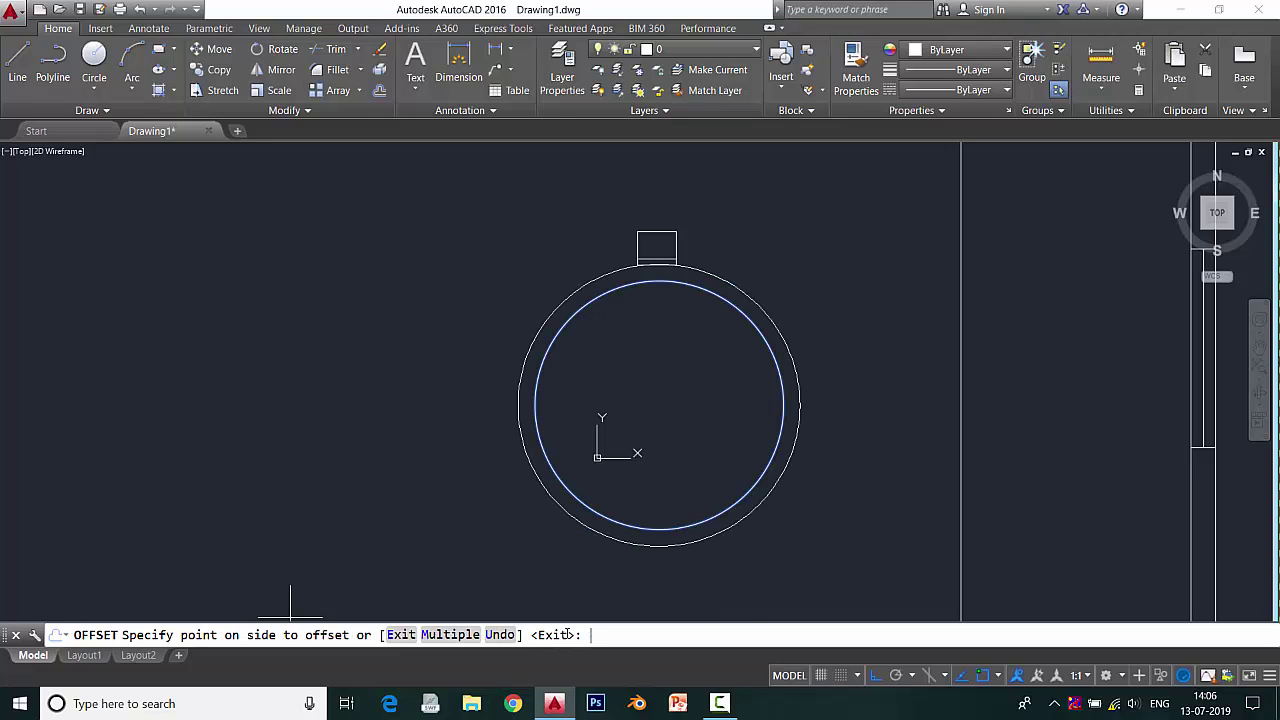
left_click(830, 279)
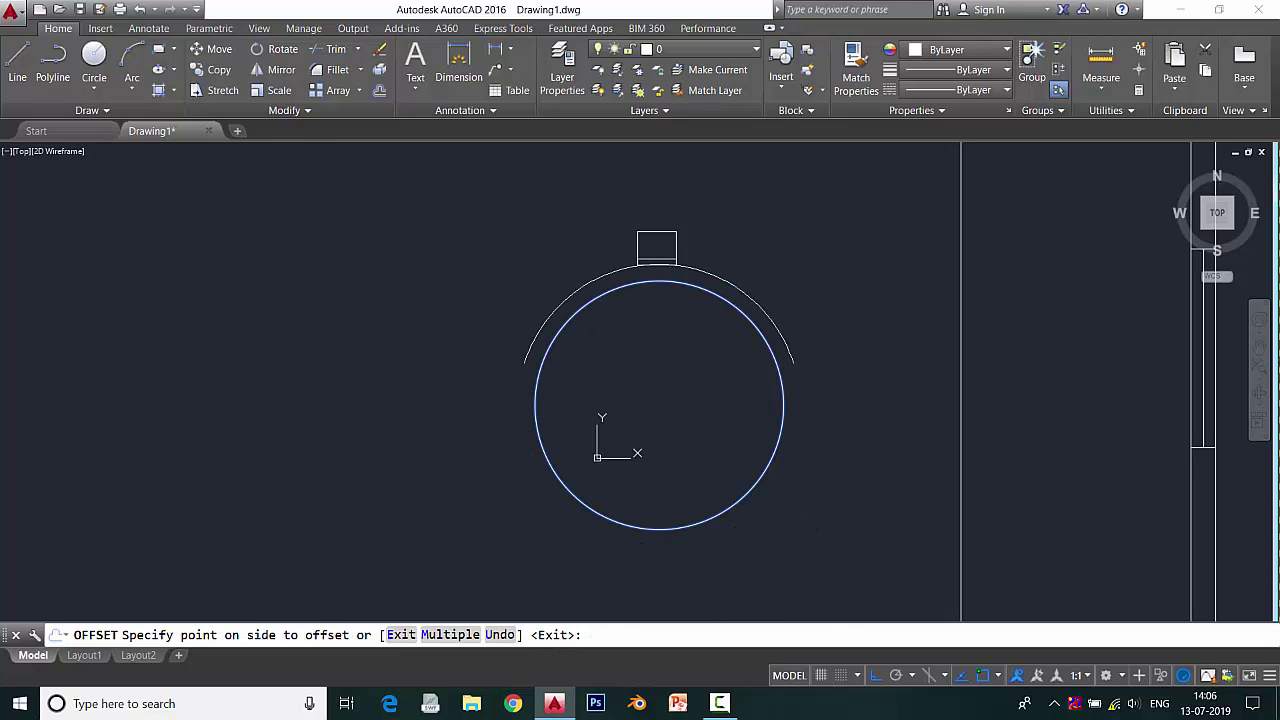
key("Return")
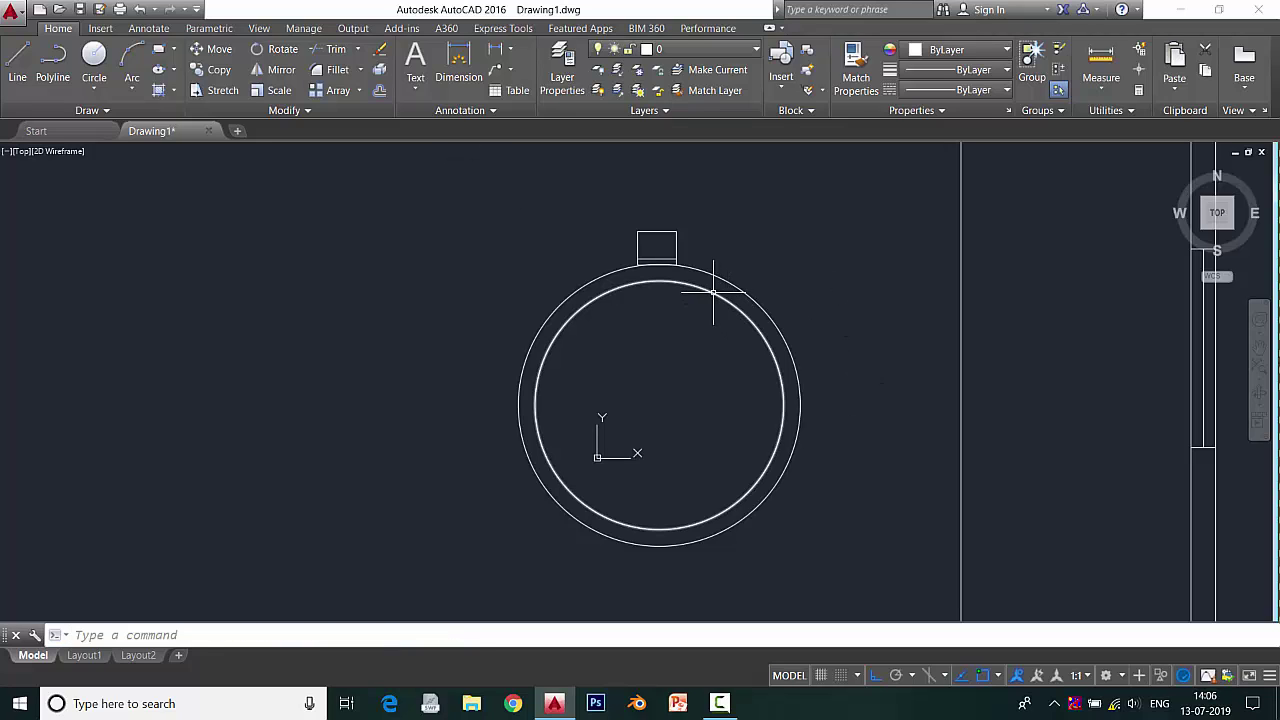
Create a polar array of the chair about the table's centre, with 9 items filling 360 degrees
left_click(722, 216)
left_click(614, 224)
left_click(699, 217)
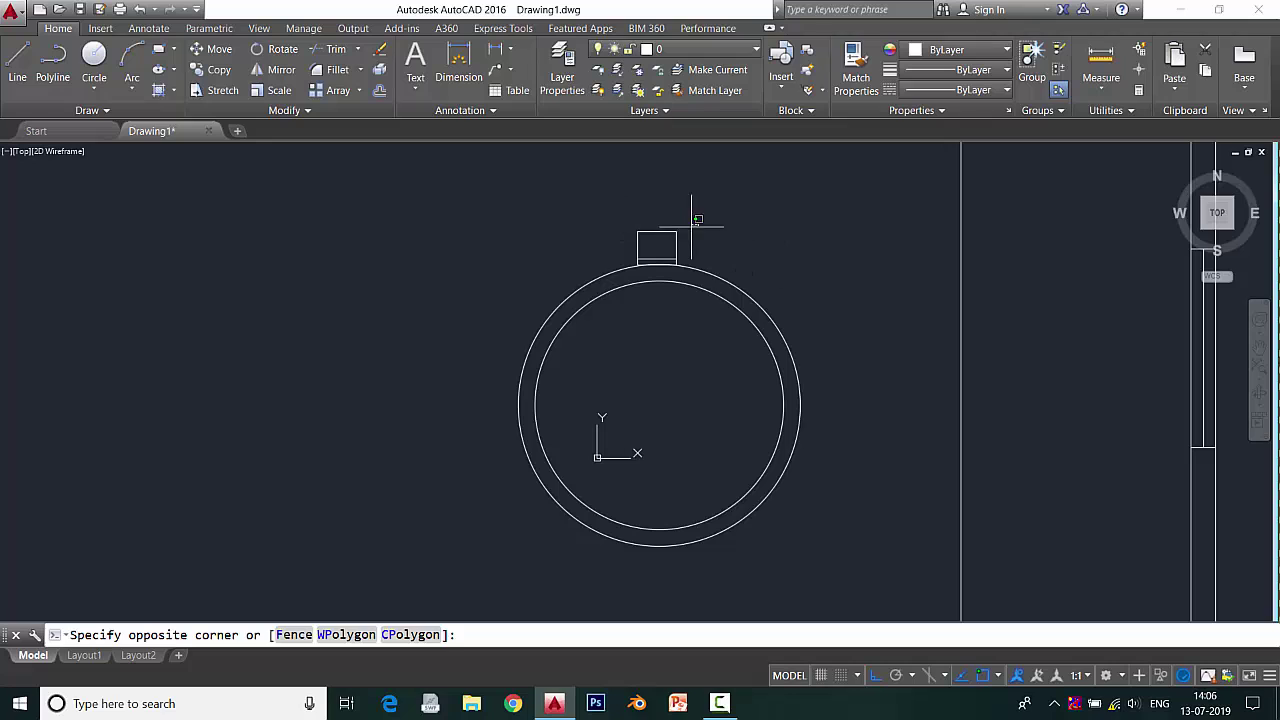
left_click(612, 243)
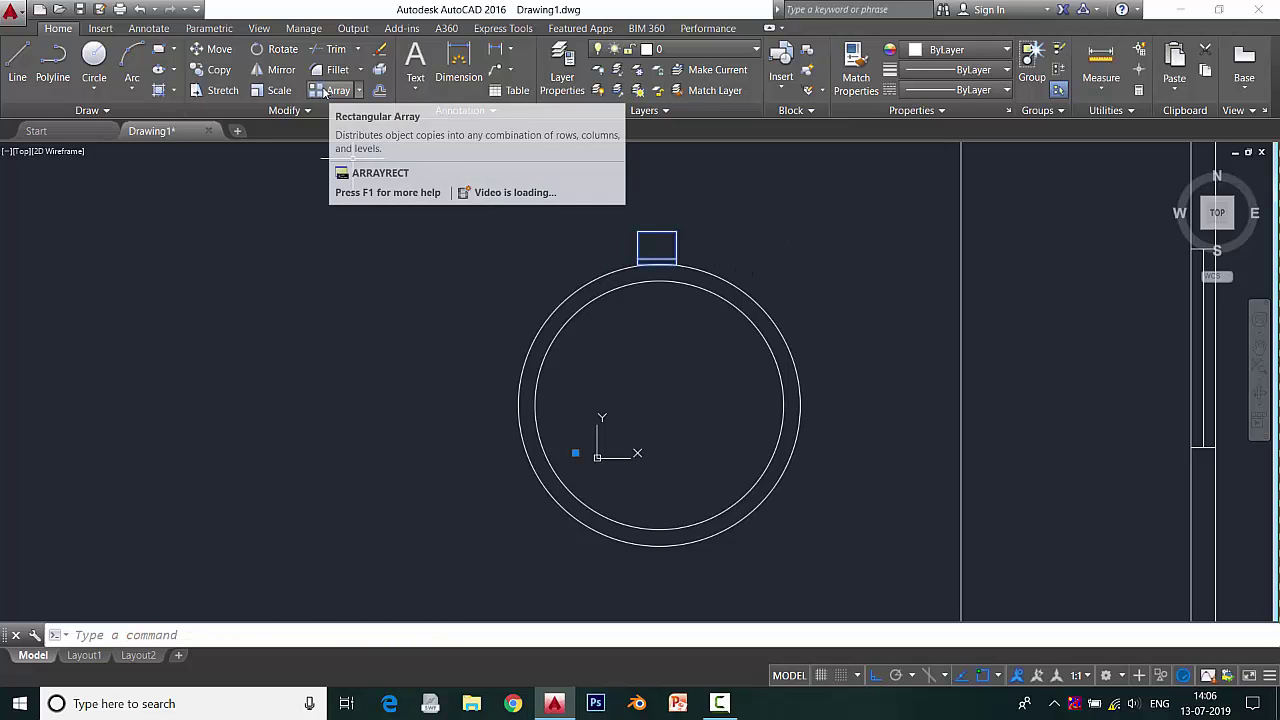
left_click(359, 90)
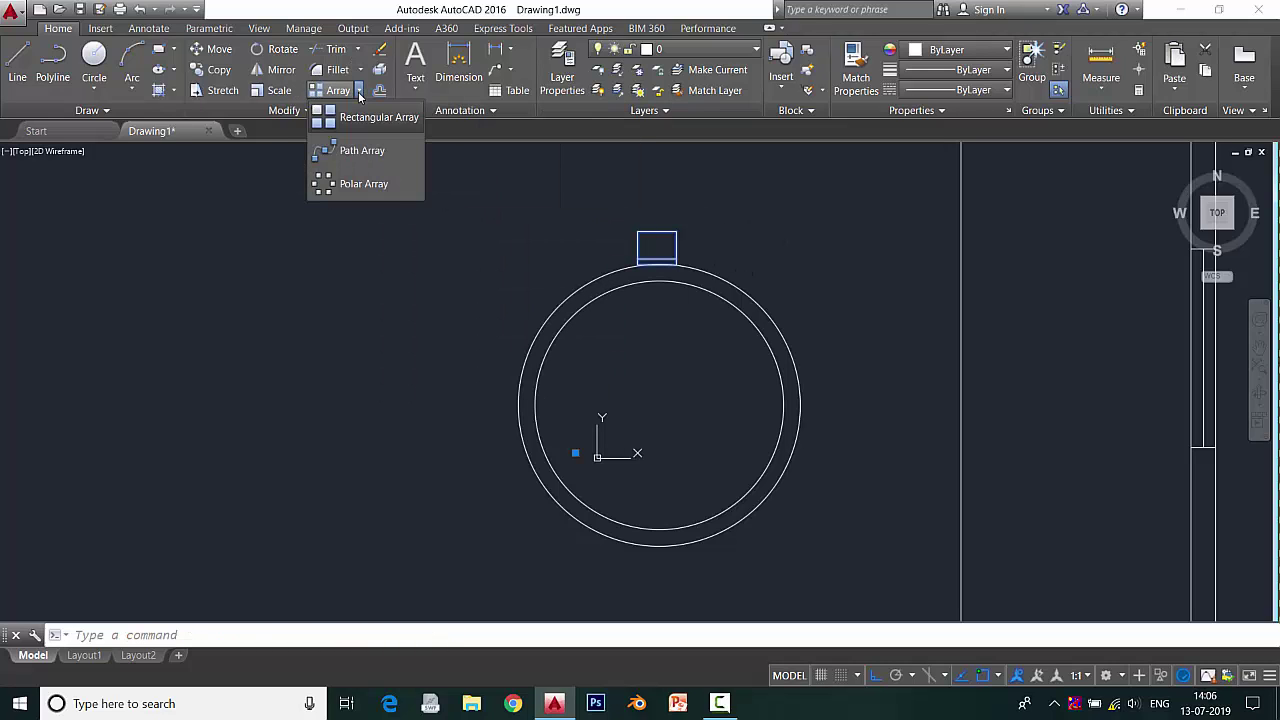
left_click(373, 186)
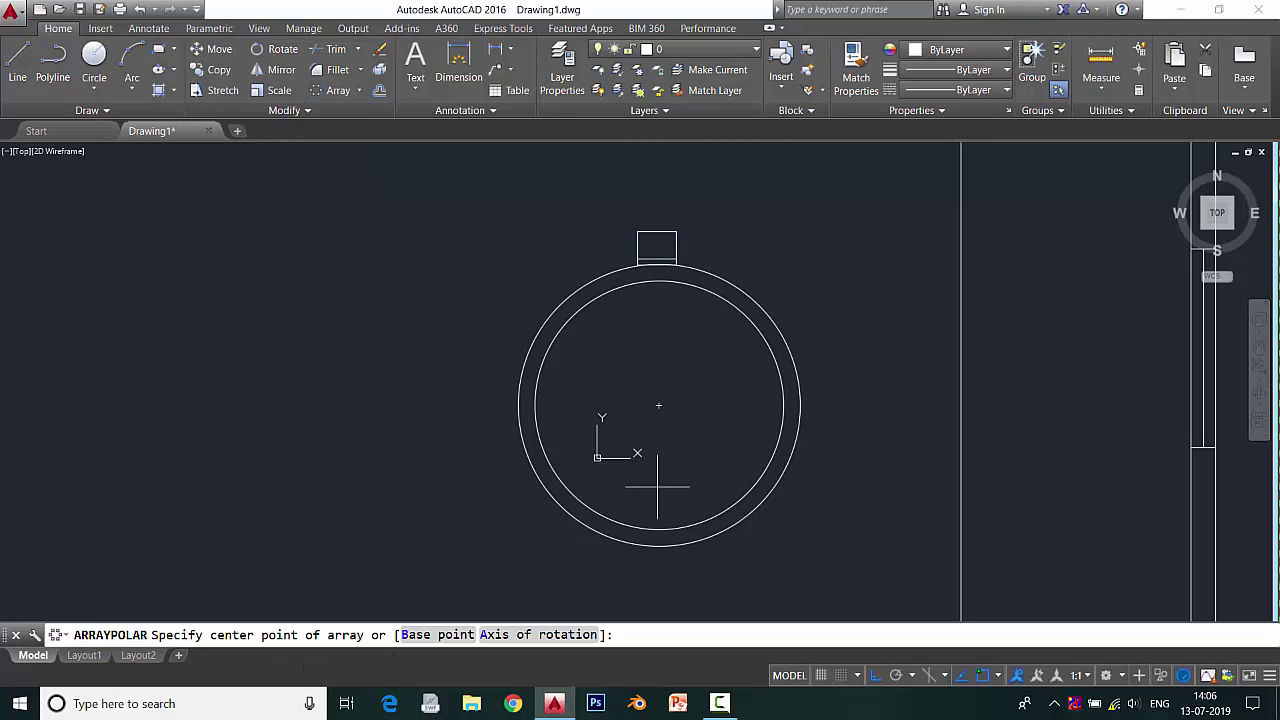
left_click(658, 405)
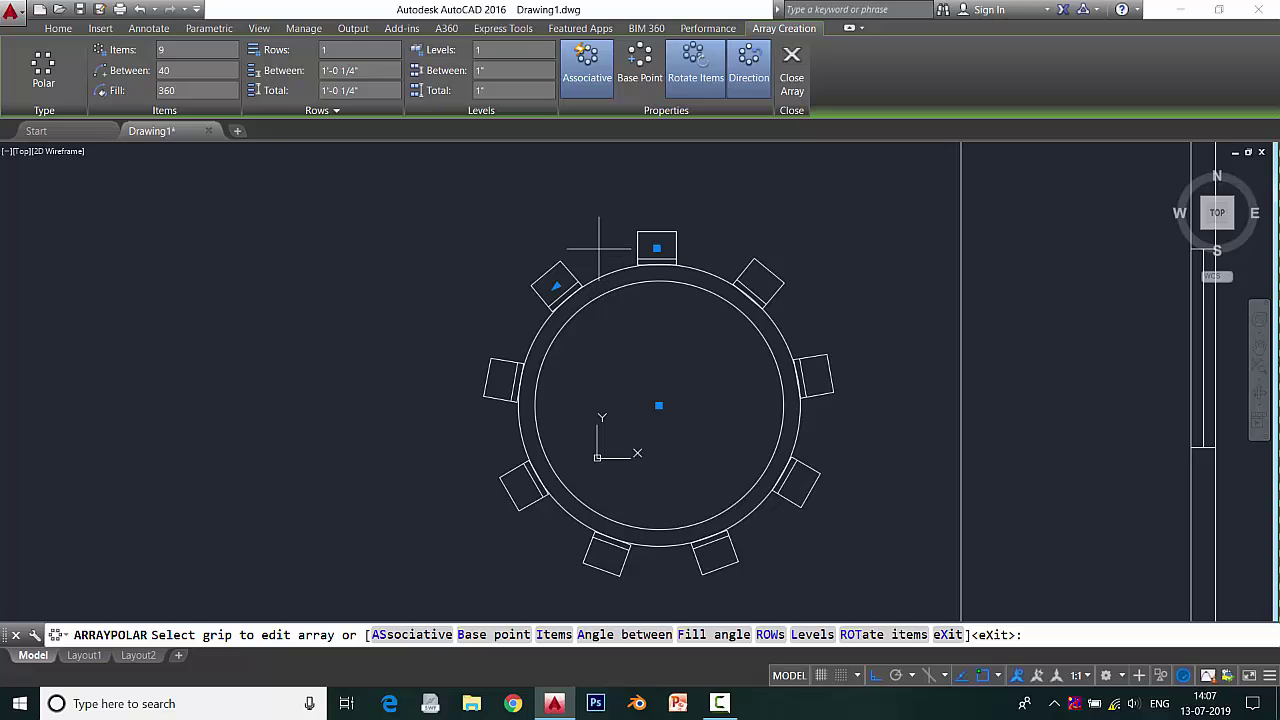
key("Return")
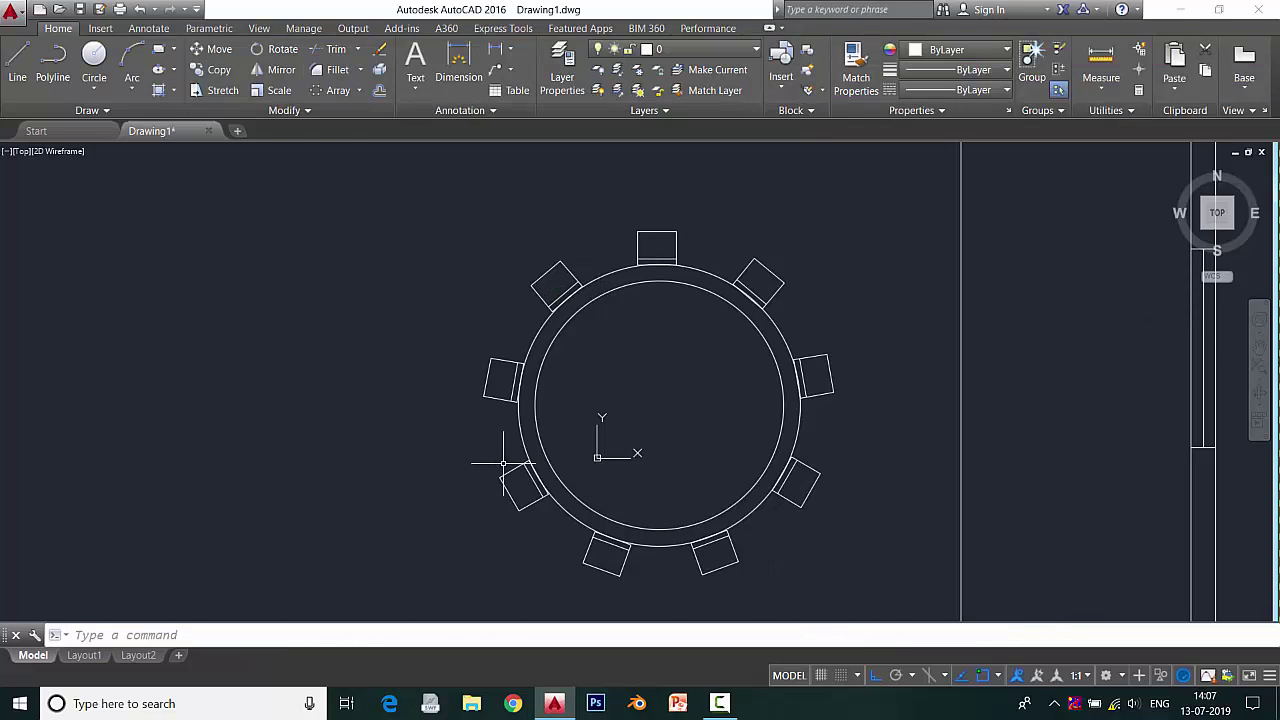
Delete the outer offset circle around the table, keeping the table and its chairs
left_click(709, 270)
key("Delete")
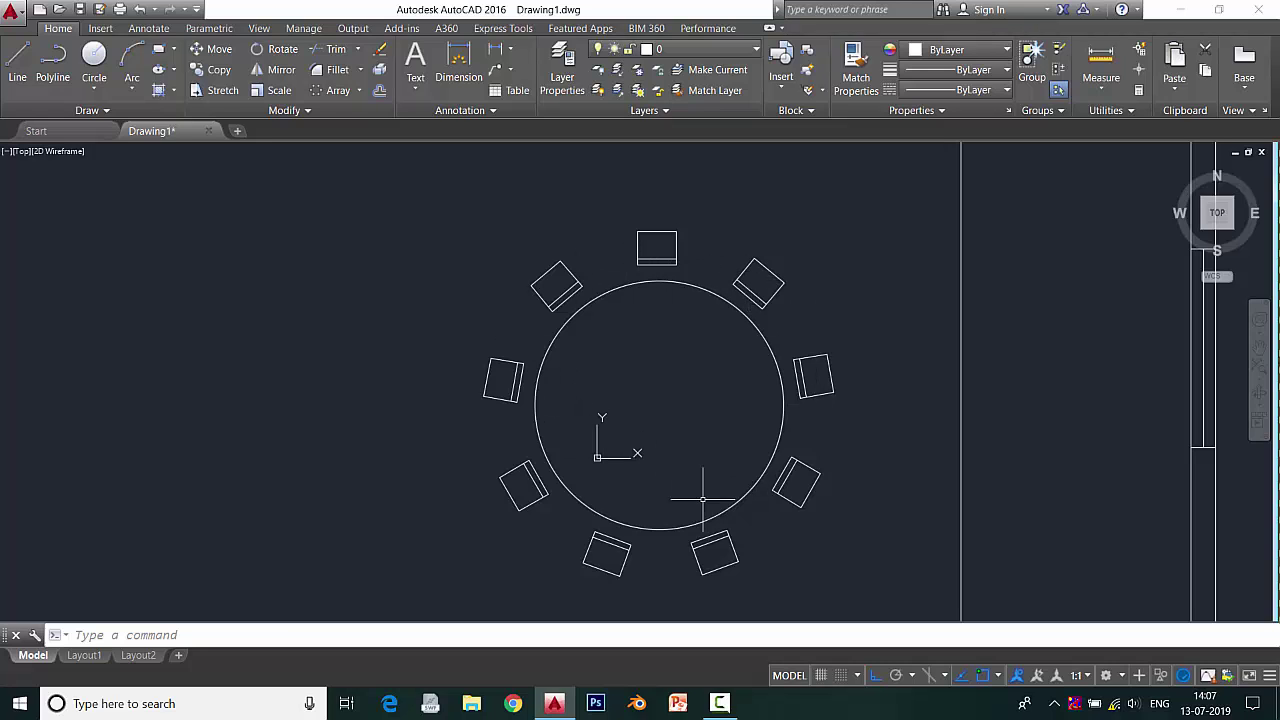
scroll(635, 378, "down", 4)
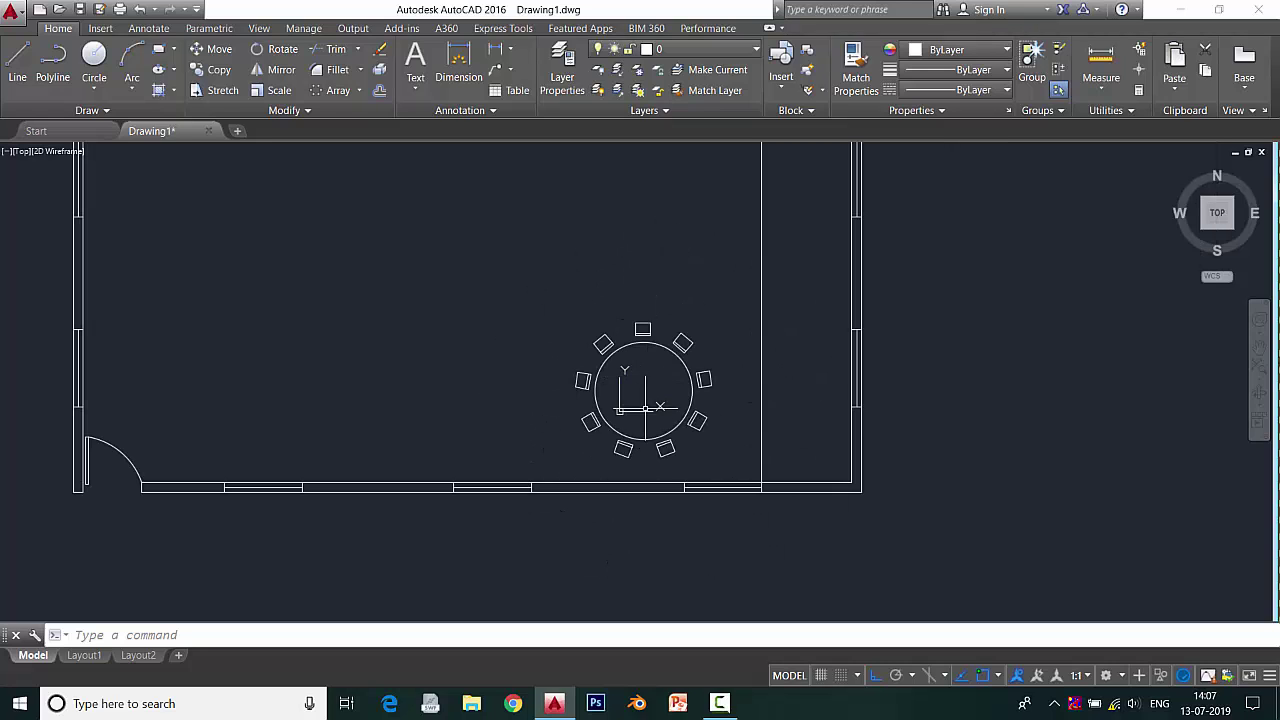
scroll(645, 408, "down", 2)
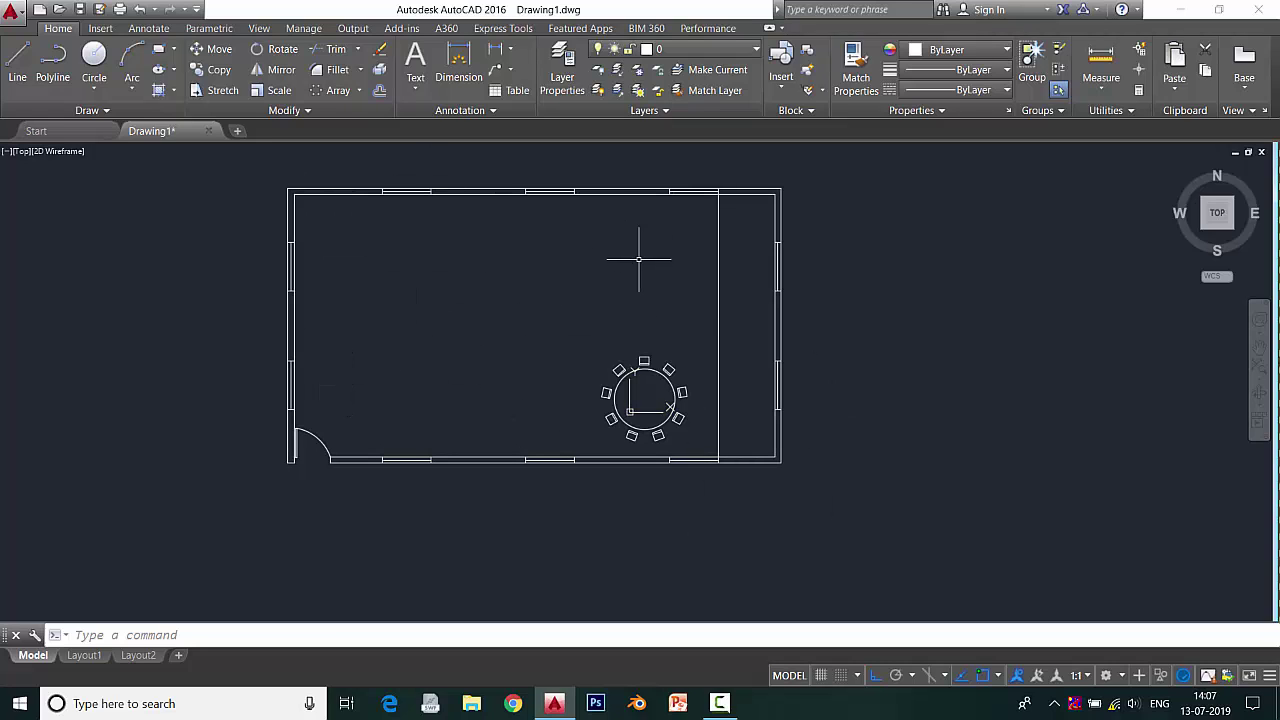
Create an associative rectangular array of the round table and its chairs with 3 columns and 2 rows
scroll(702, 428, "up", 2)
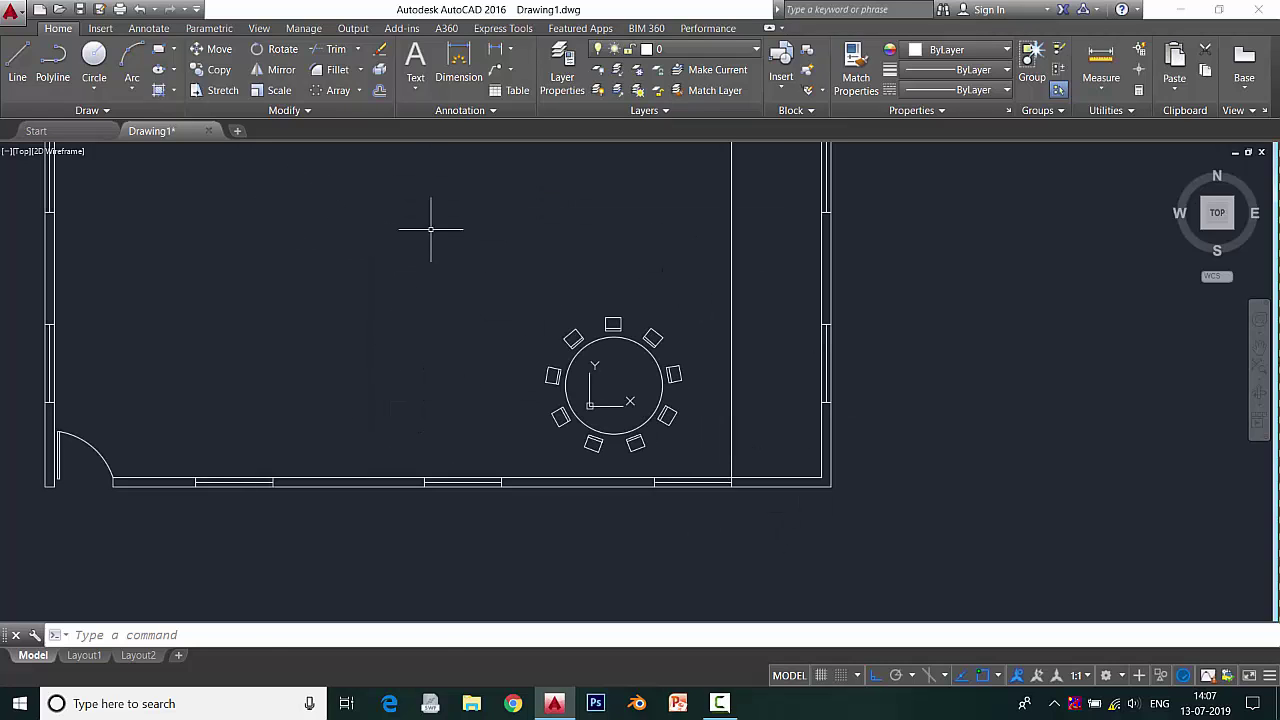
left_click(480, 264)
left_click(702, 461)
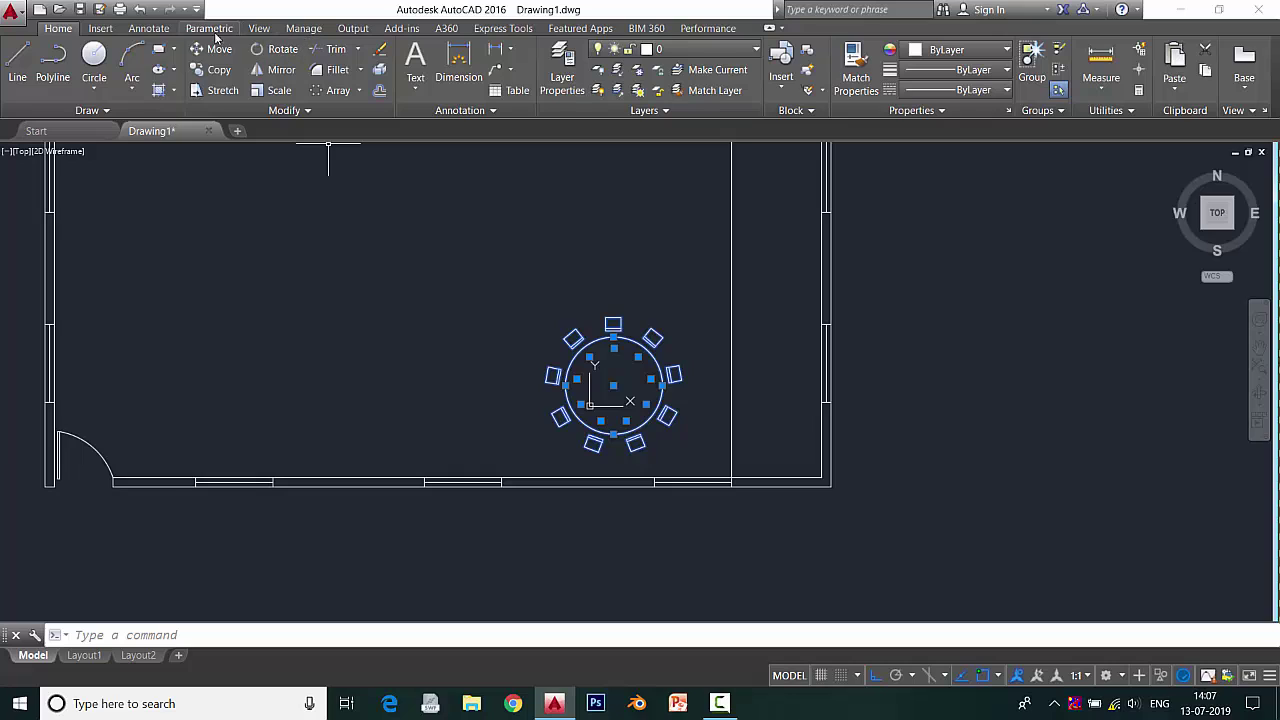
left_click(360, 92)
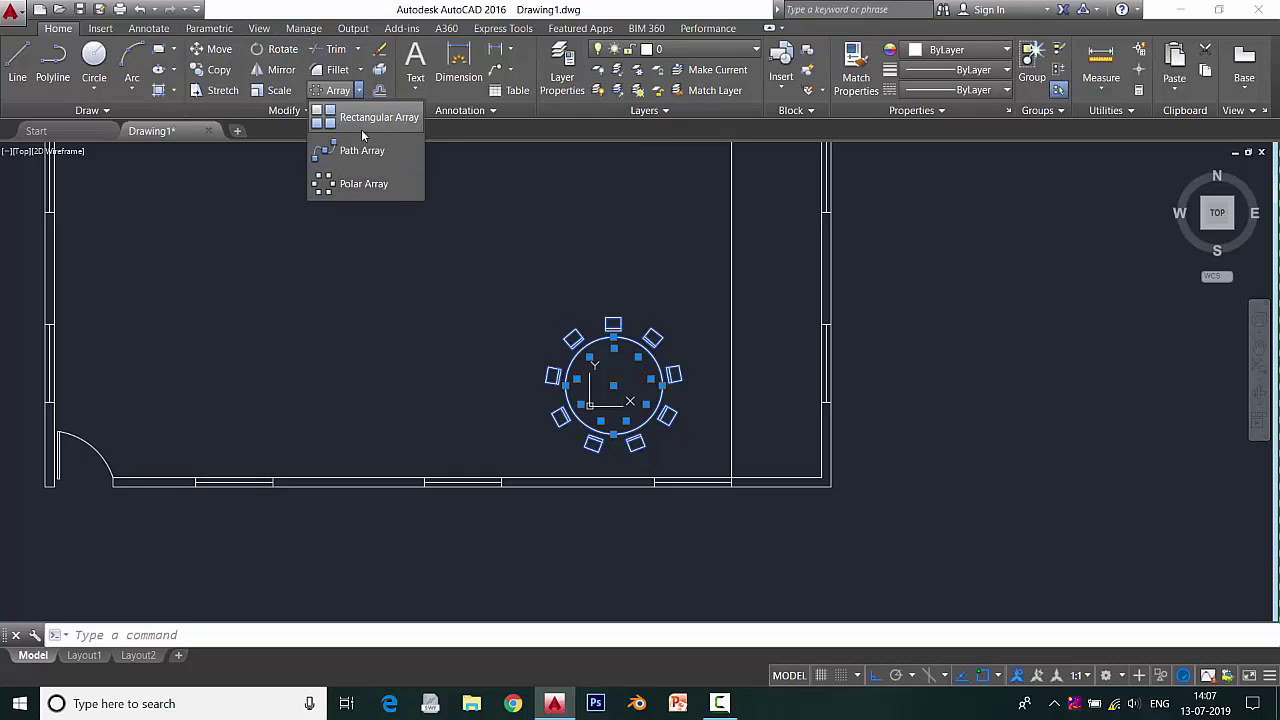
left_click(362, 130)
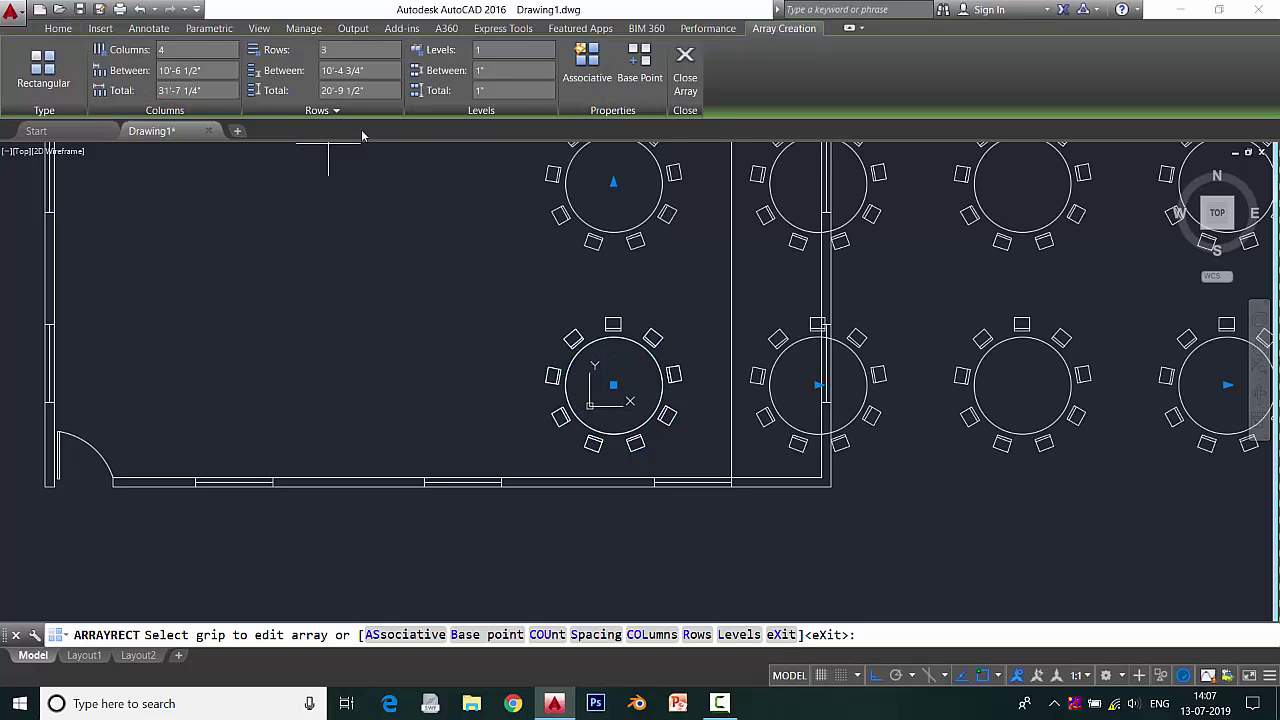
left_click(640, 88)
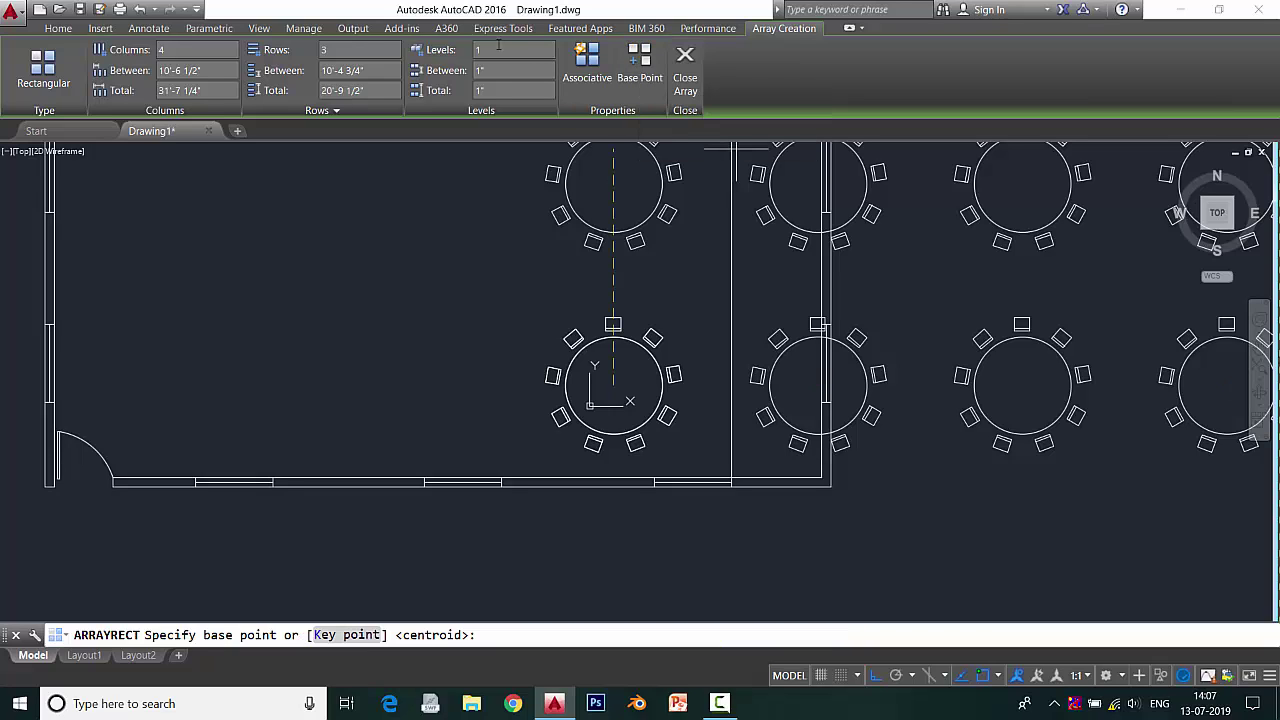
left_click(592, 80)
left_click(637, 80)
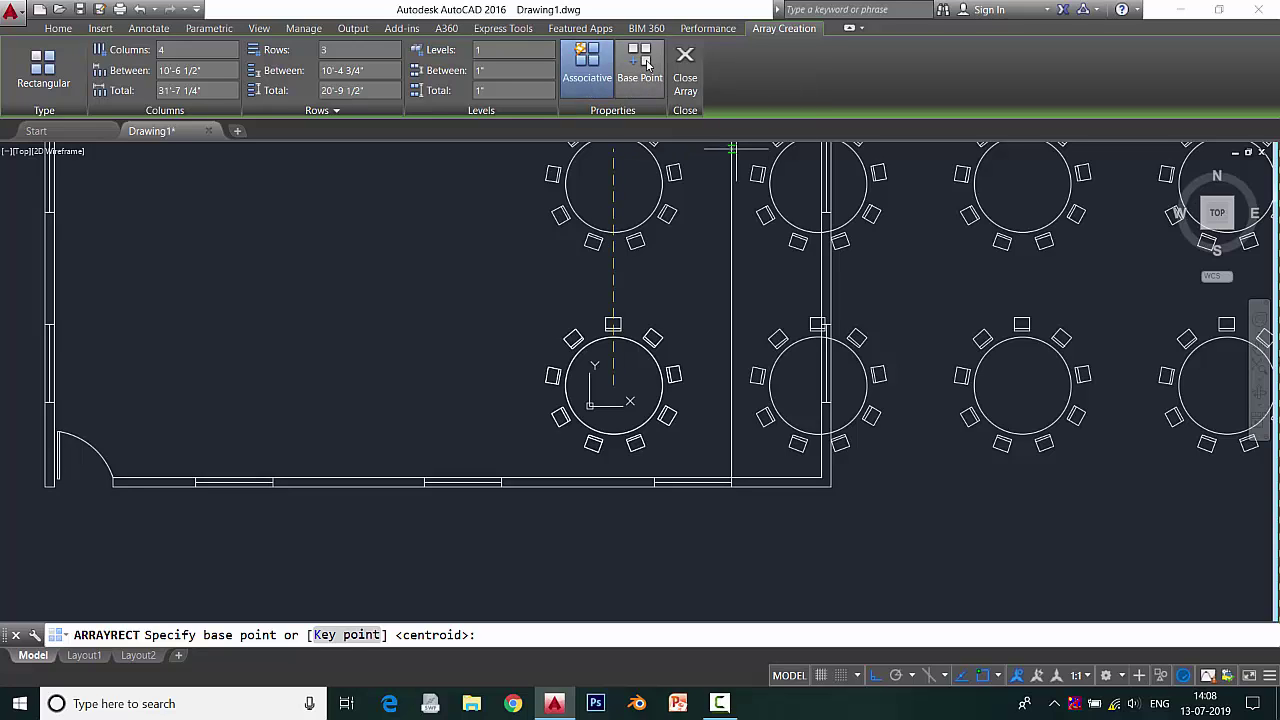
scroll(632, 402, "down", 4)
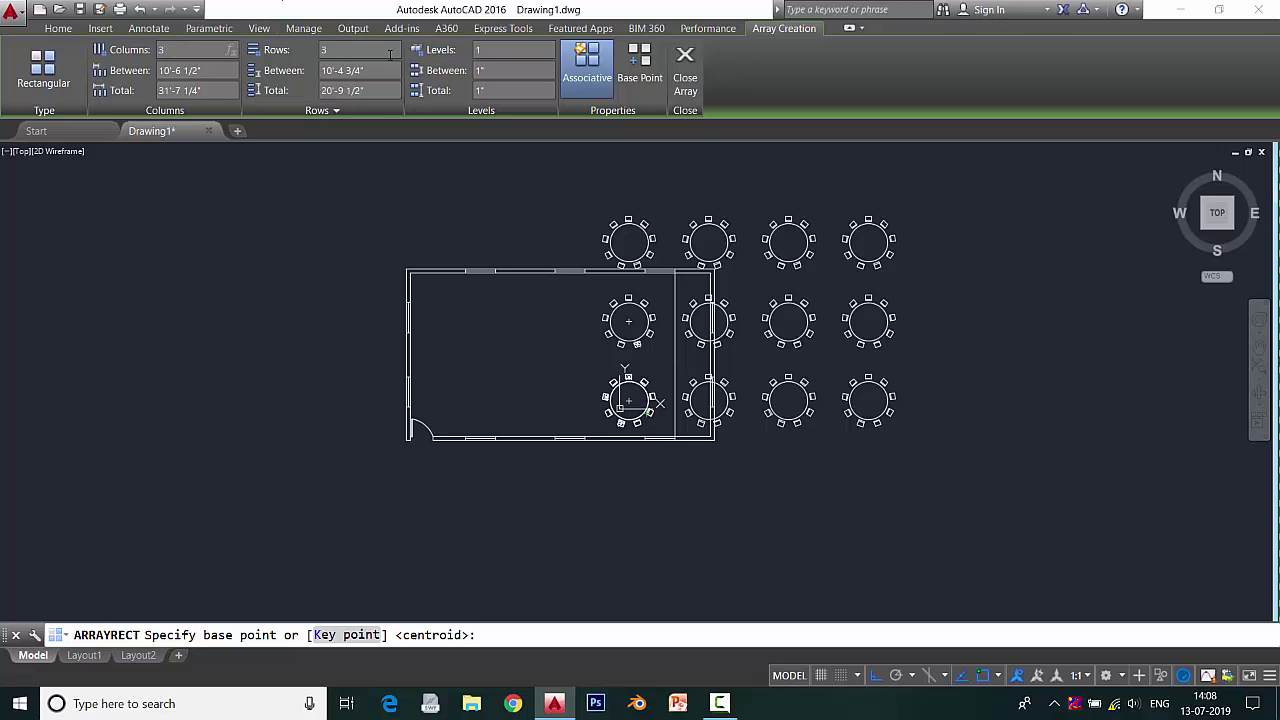
left_click(349, 52)
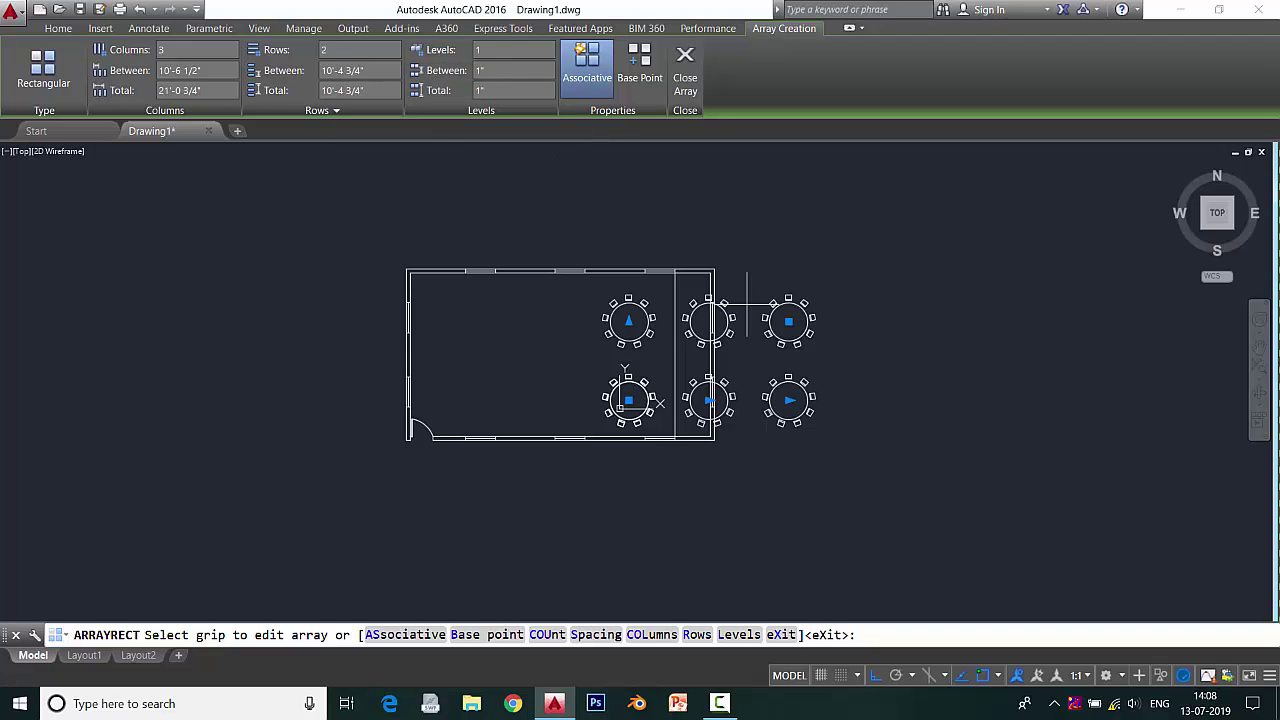
Set the array's base point at the lower far-right table's centre and move the array so that point lands on the original table's centre
scroll(784, 422, "up", 1)
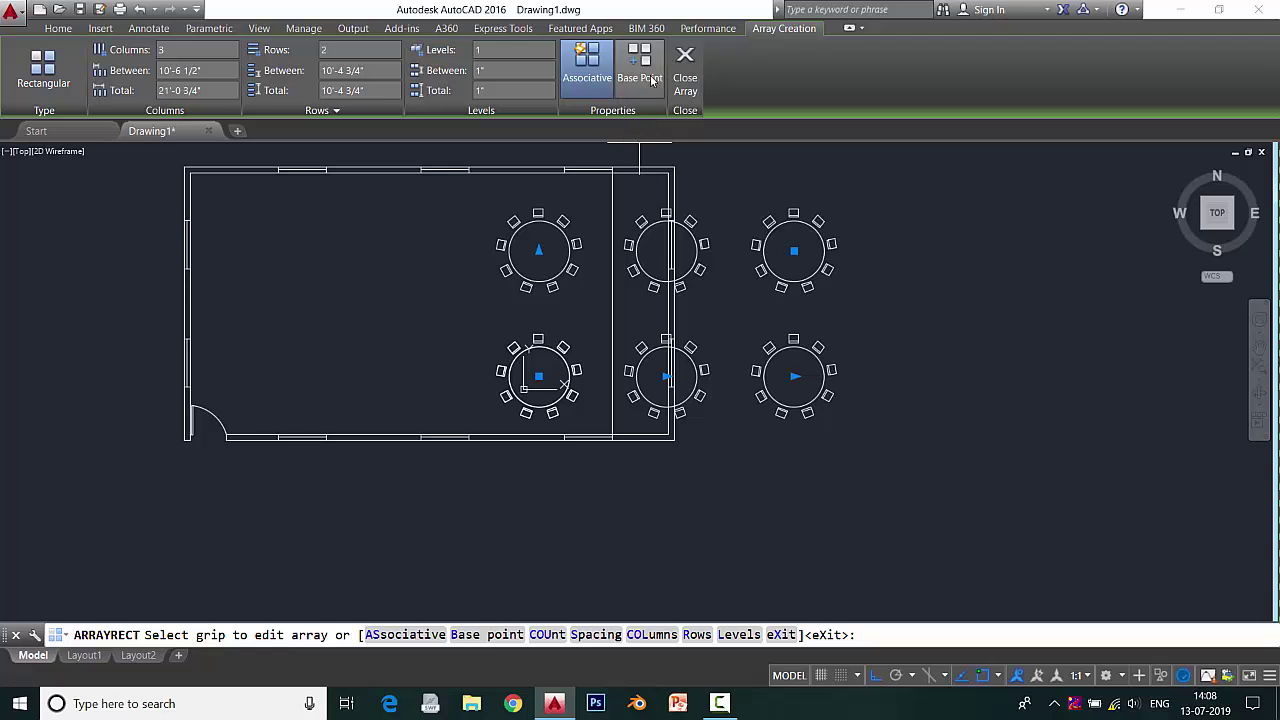
left_click(646, 78)
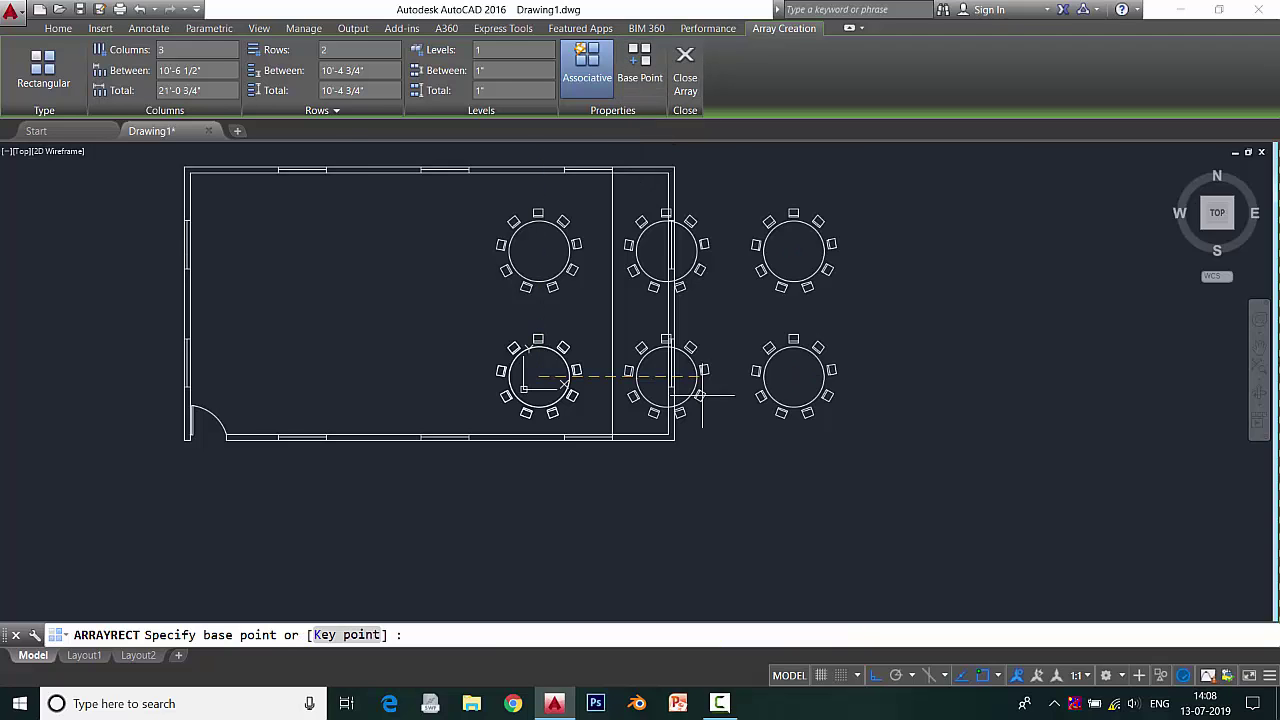
scroll(619, 350, "up", 4)
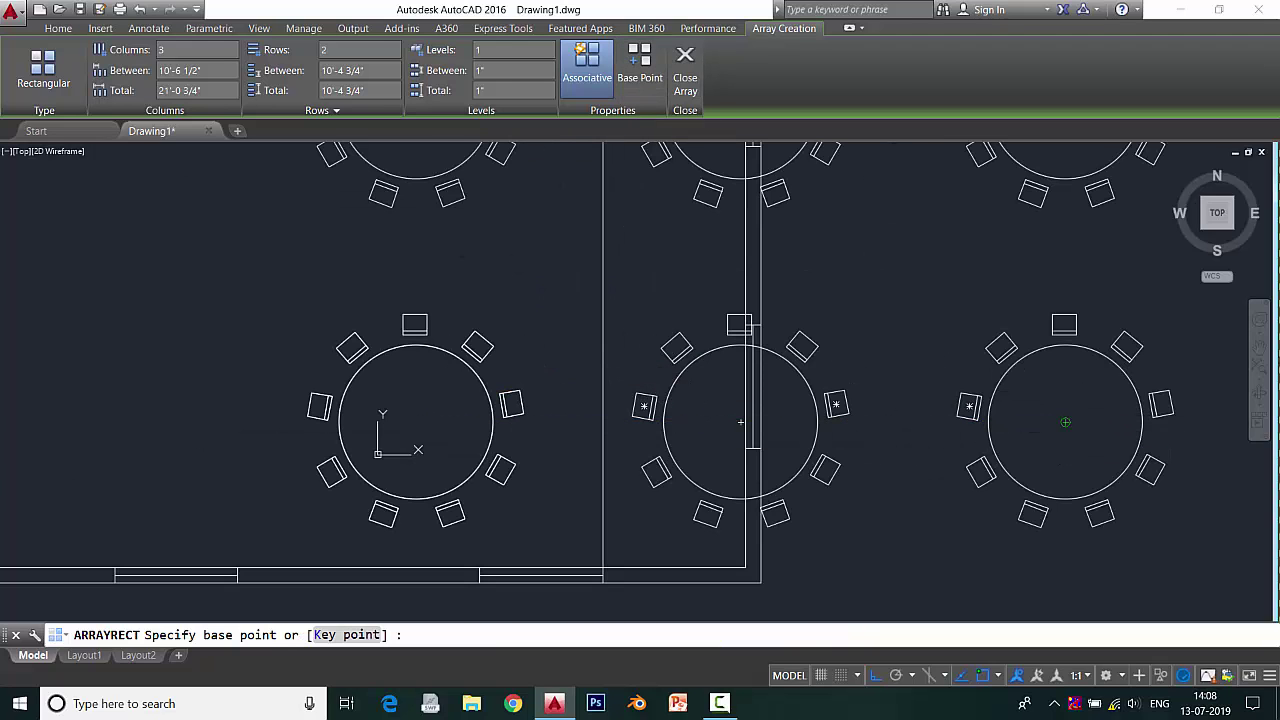
left_click(1065, 422)
scroll(1038, 456, "down", 5)
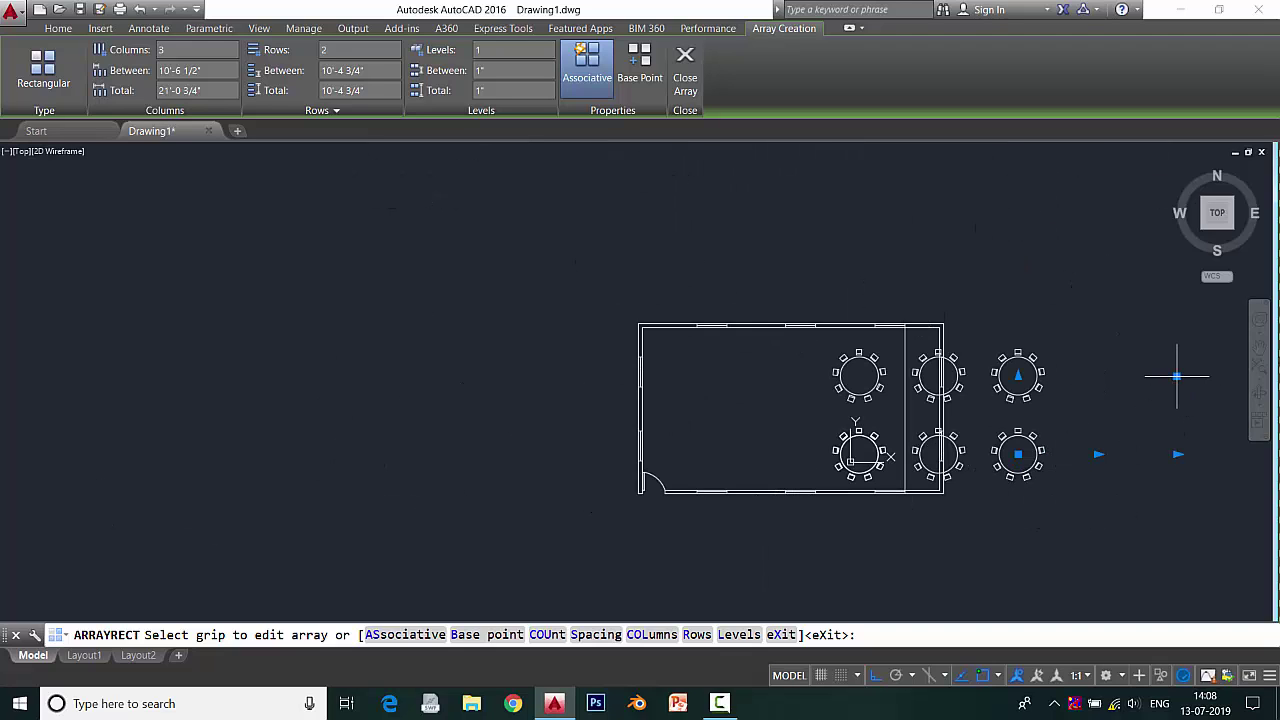
left_click(1018, 454)
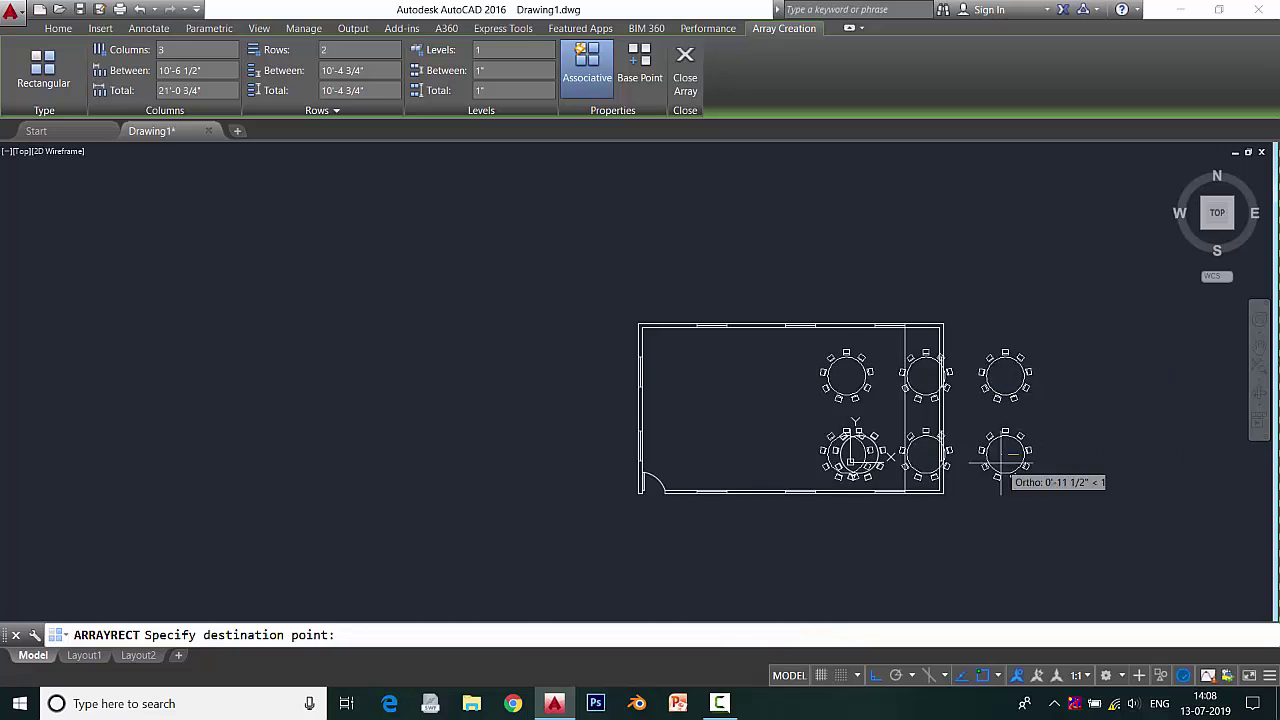
left_click(858, 454)
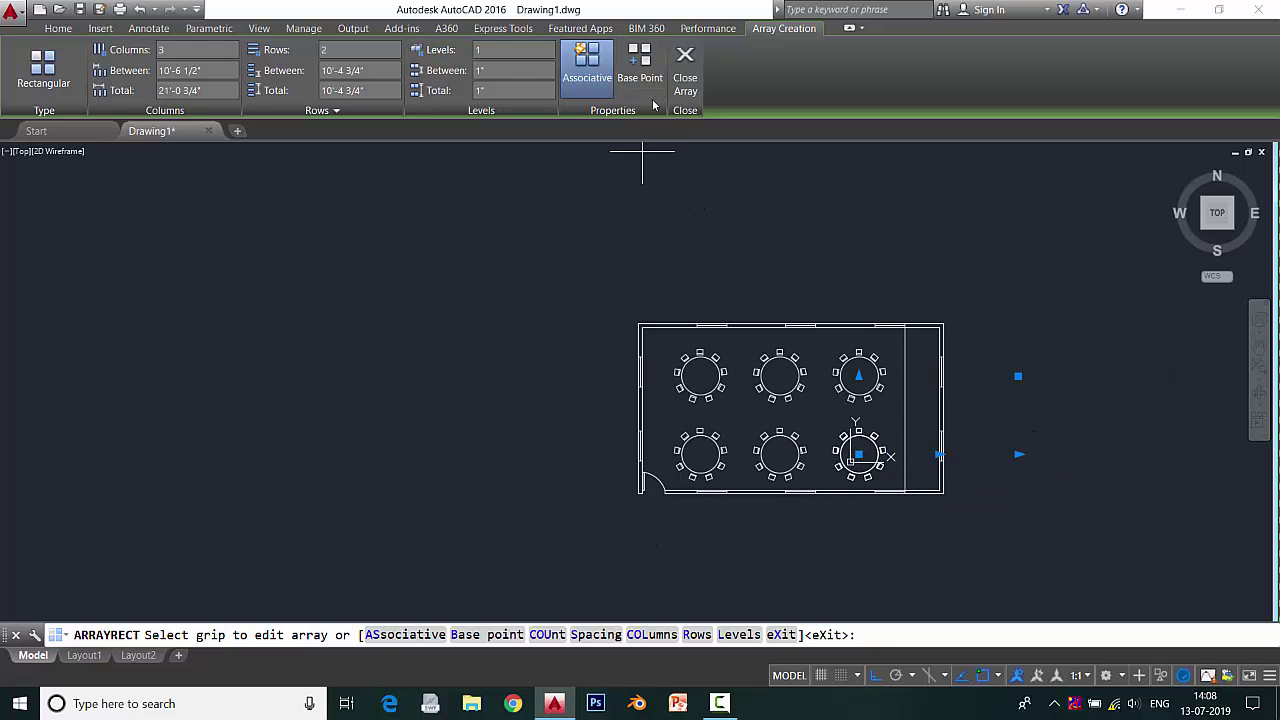
left_click(640, 62)
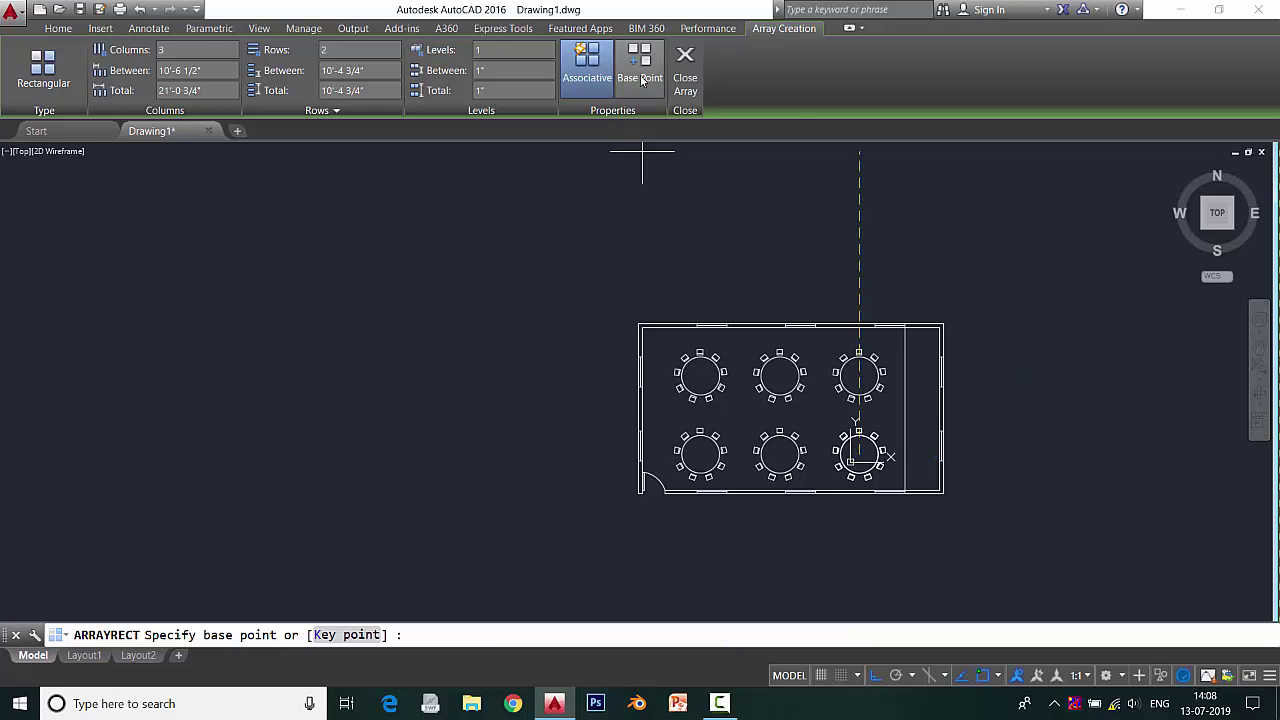
right_click(642, 68)
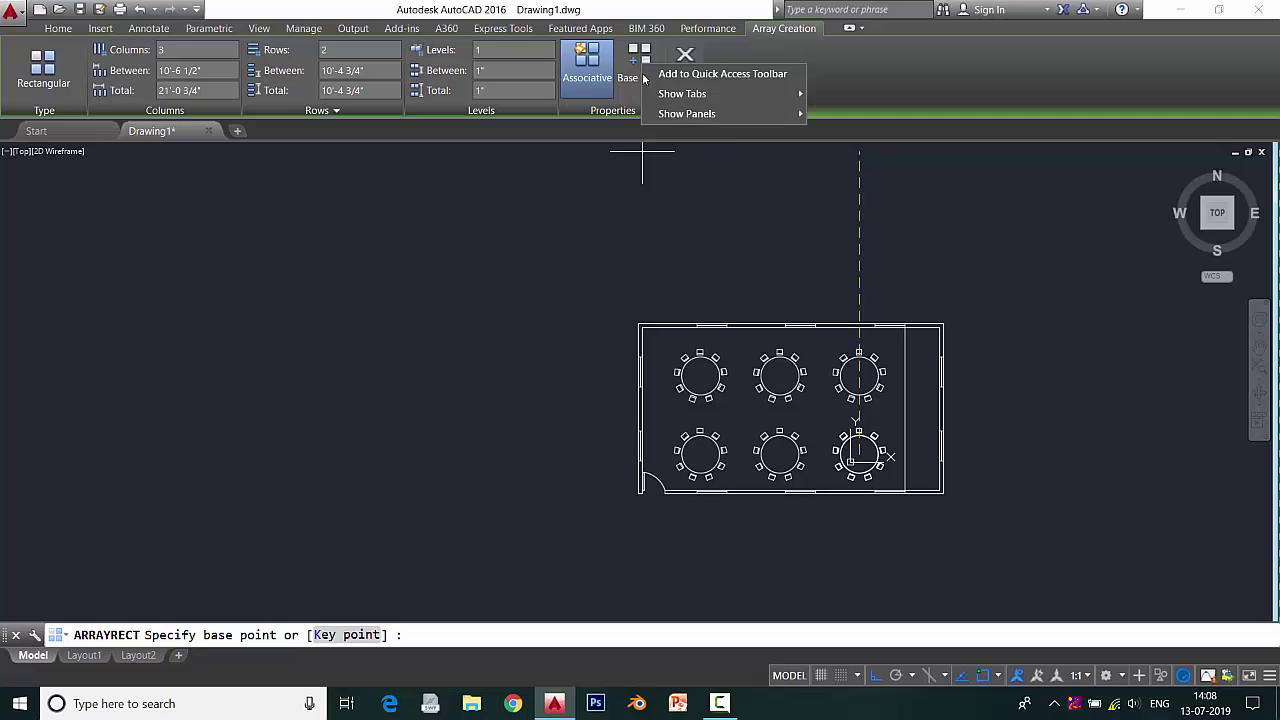
left_click(584, 314)
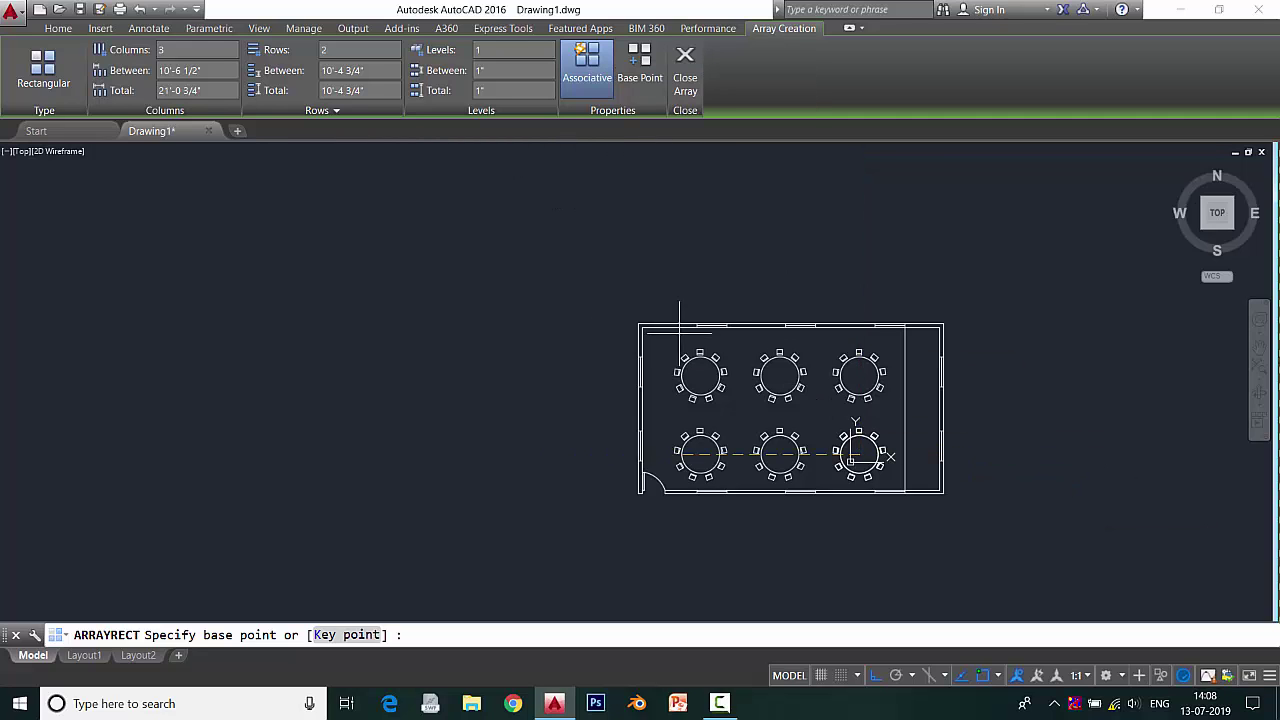
key("Escape")
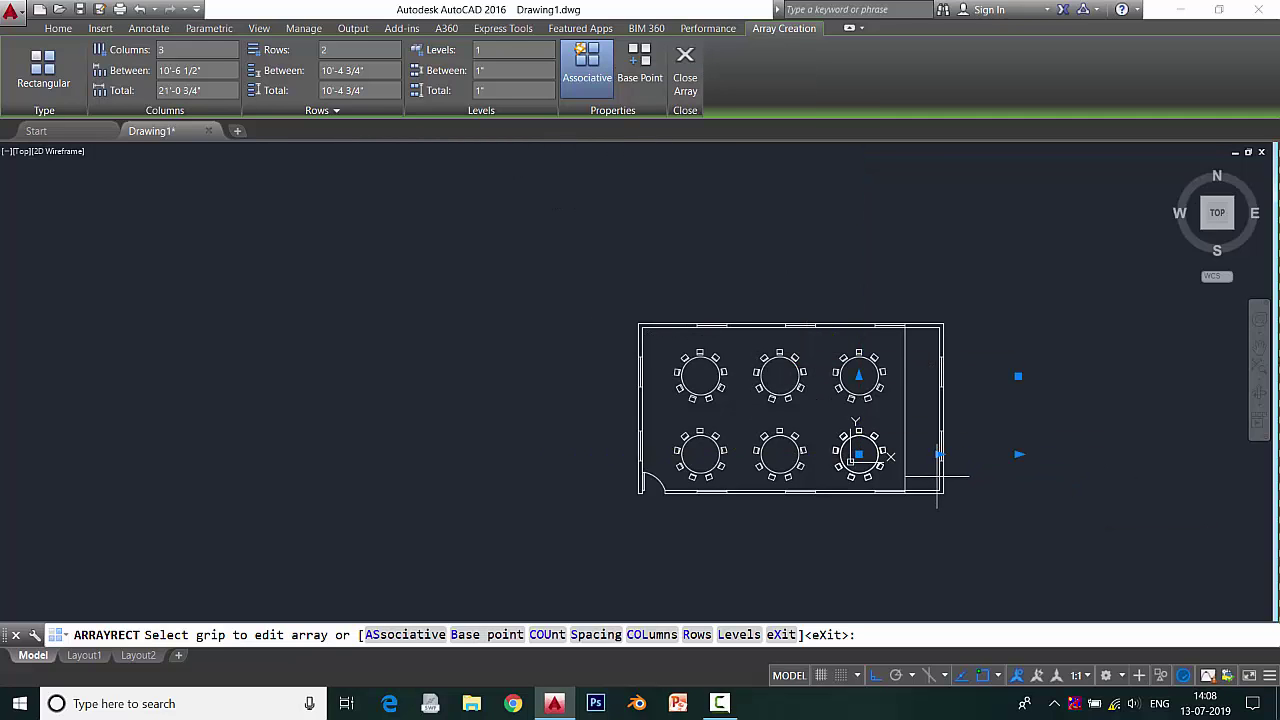